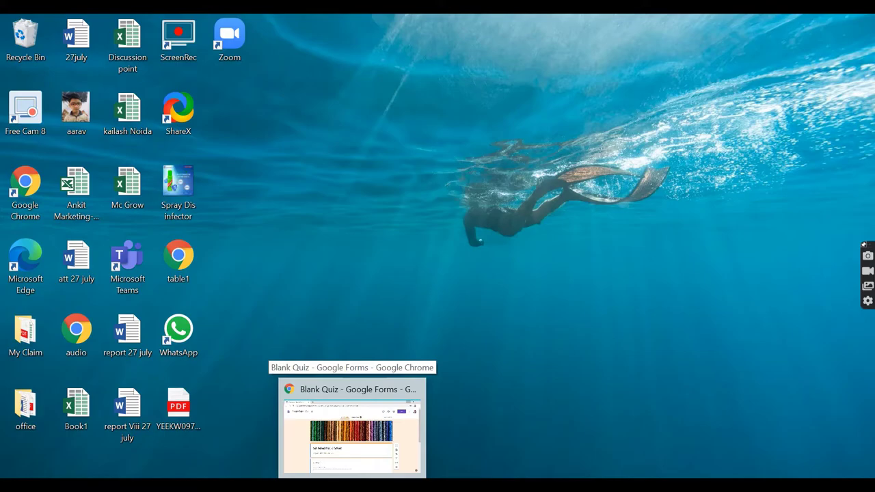
# Restore the 'Blank Quiz - Google Forms' Chrome window from its taskbar preview.
pyautogui.click(353, 427)
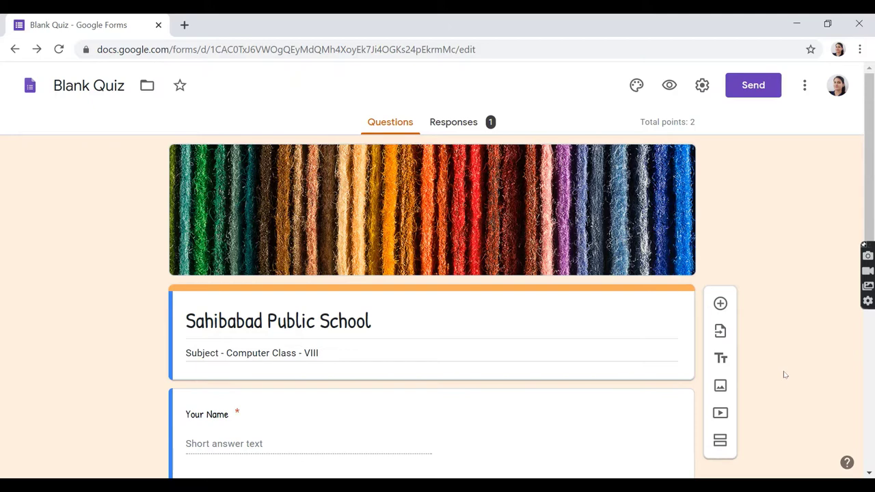
# Open the Add-ons store from the form's More menu.
pyautogui.click(806, 88)
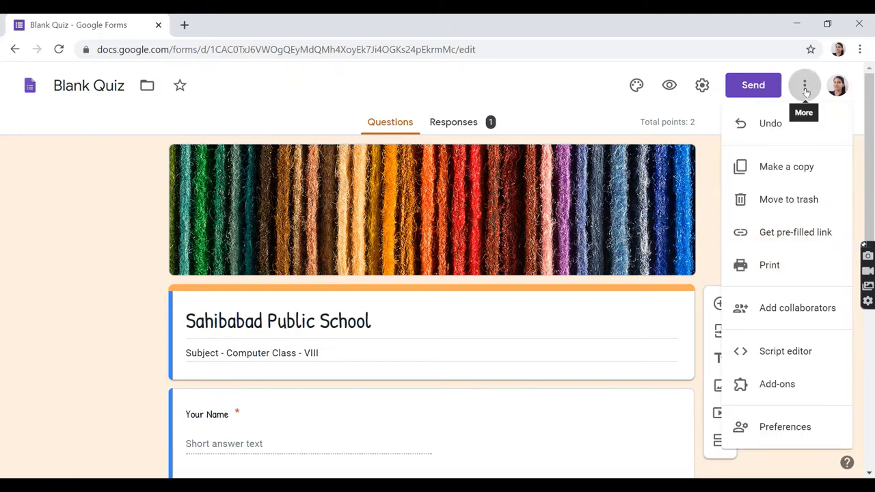
pyautogui.click(779, 394)
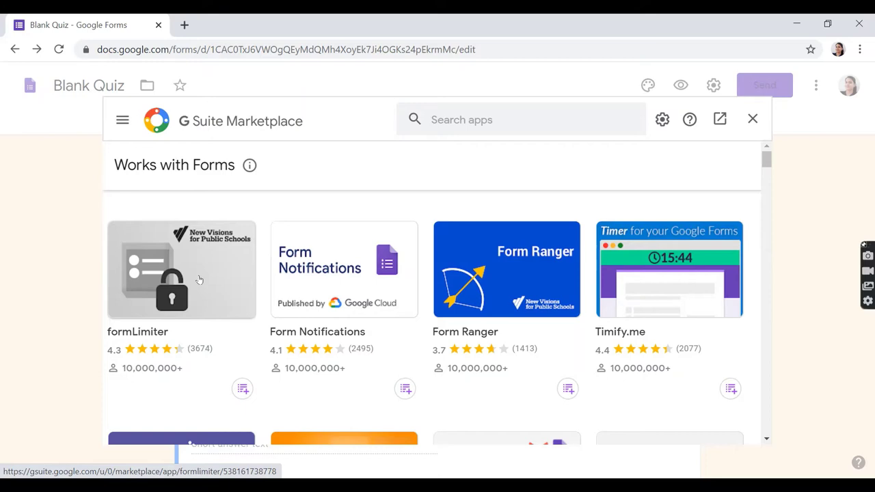
# Install formLimiter from G Suite Marketplace and continue to its permission request.
pyautogui.click(195, 271)
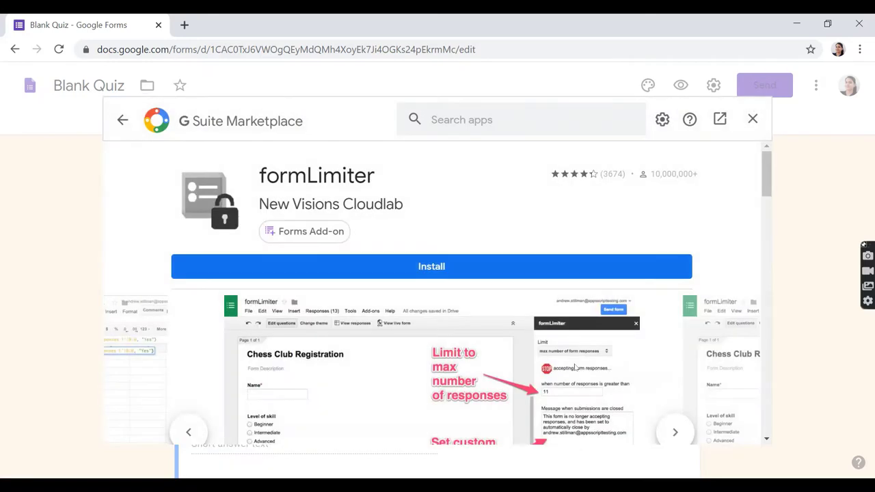
pyautogui.click(431, 271)
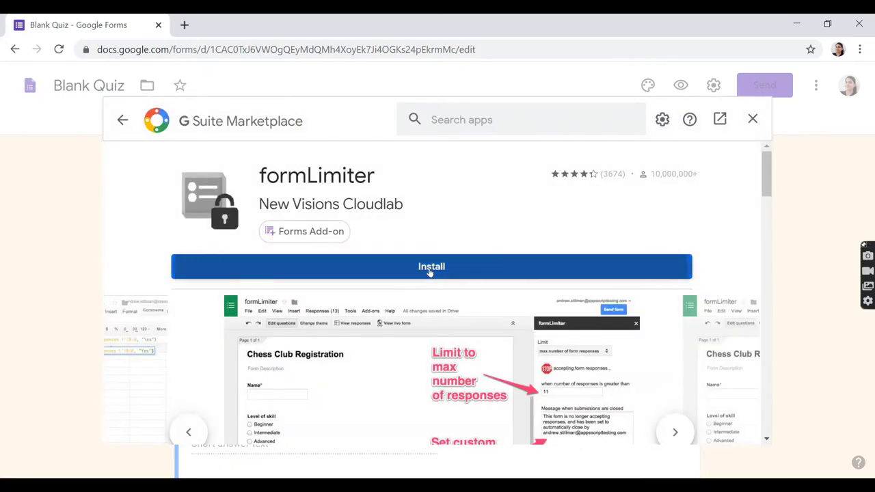
pyautogui.click(524, 351)
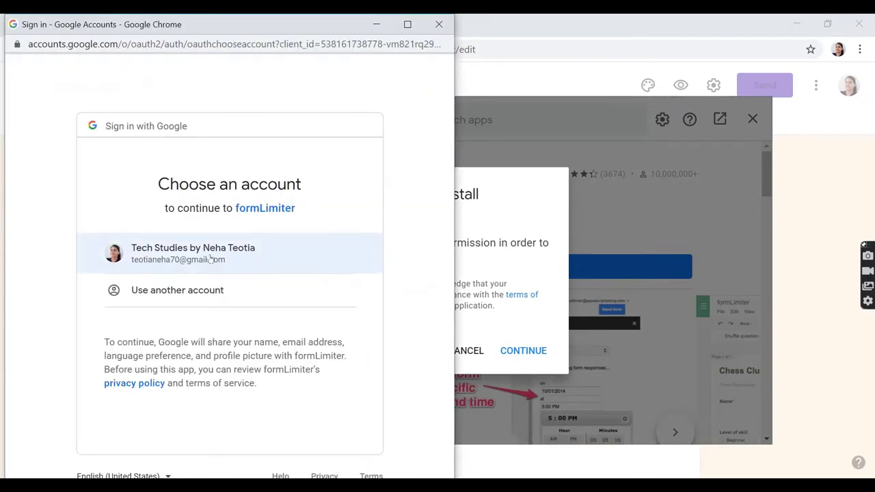
# Choose the Google account and allow formLimiter's requested permissions.
pyautogui.moveTo(207, 248); pyautogui.dragTo(210, 260)
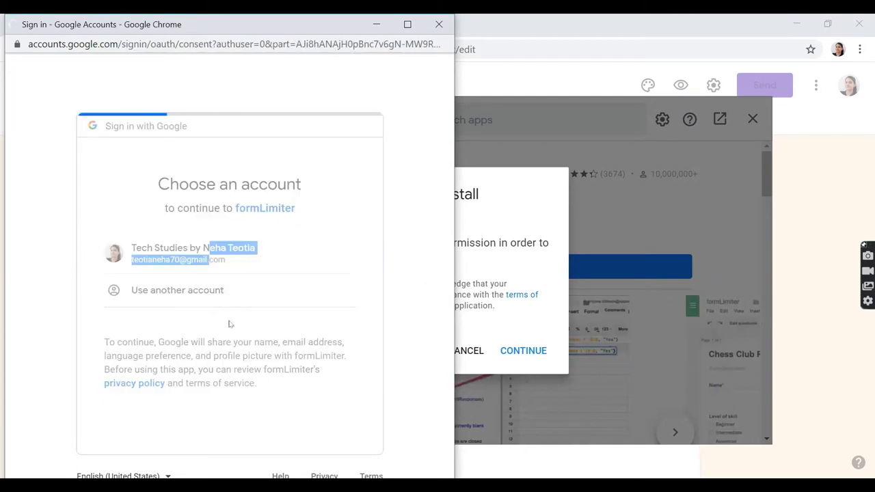
pyautogui.scroll(-3, 234, 322)
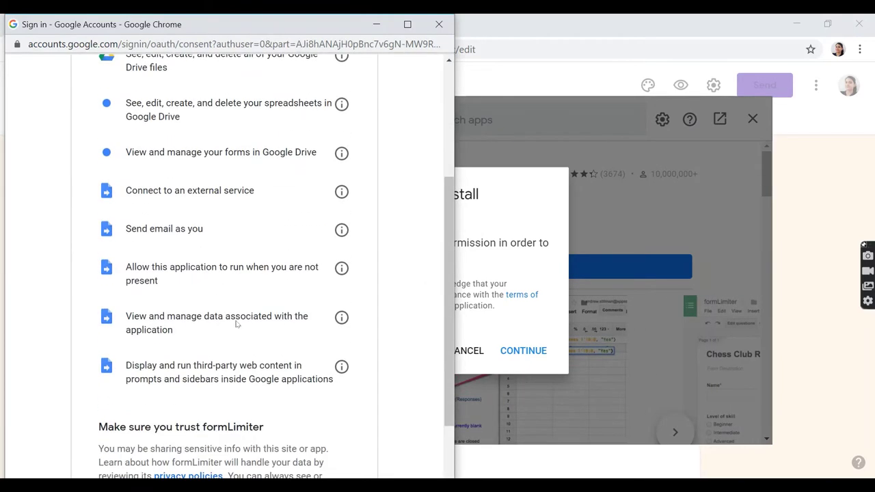
pyautogui.scroll(-2, 239, 331)
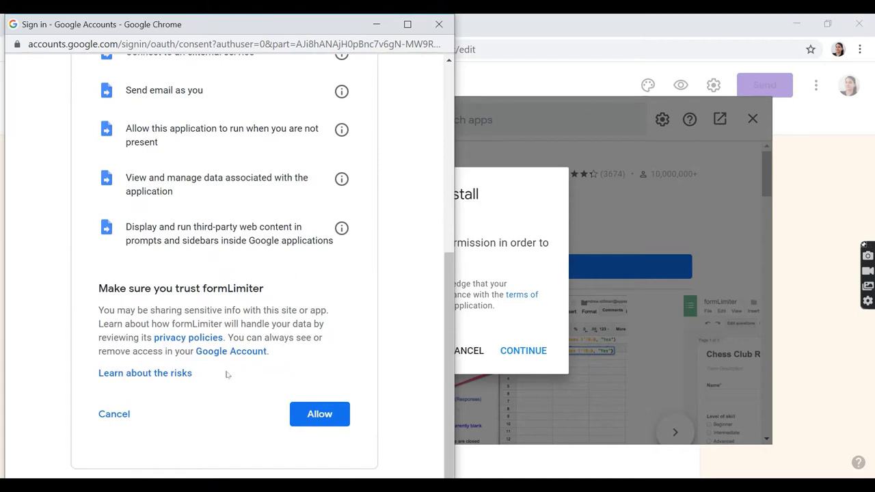
pyautogui.scroll(5, 283, 254)
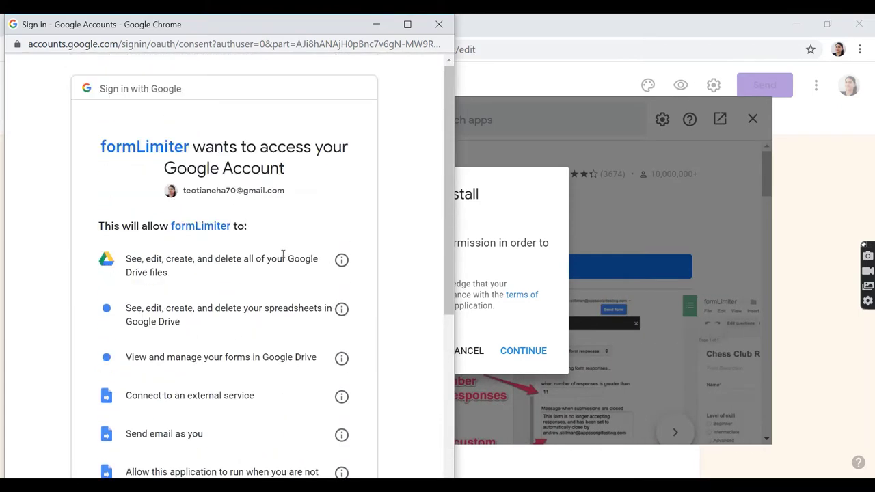
pyautogui.scroll(-3, 283, 257)
pyautogui.scroll(-1, 283, 260)
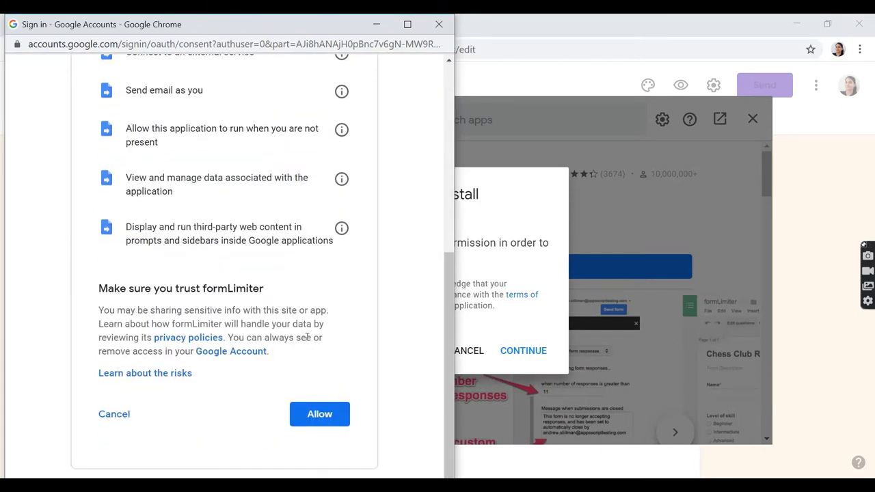
pyautogui.click(329, 419)
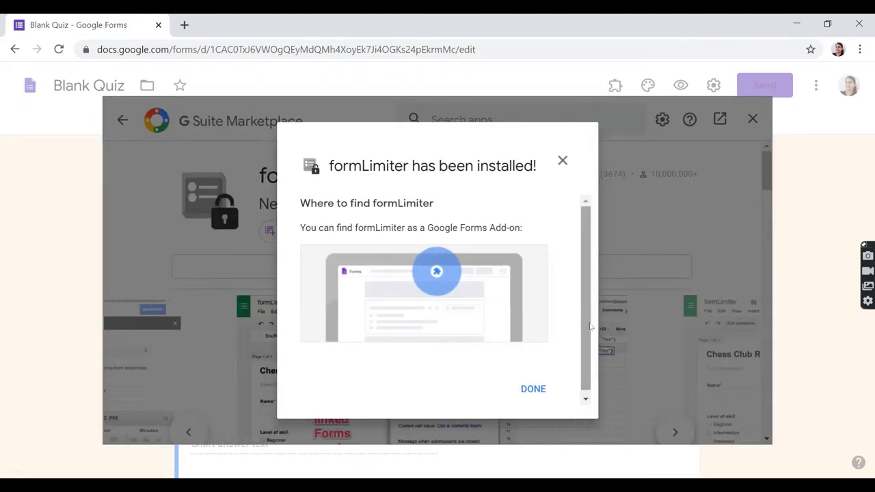
# Dismiss the install confirmation and close the Marketplace and formLimiter sidebar.
pyautogui.click(535, 390)
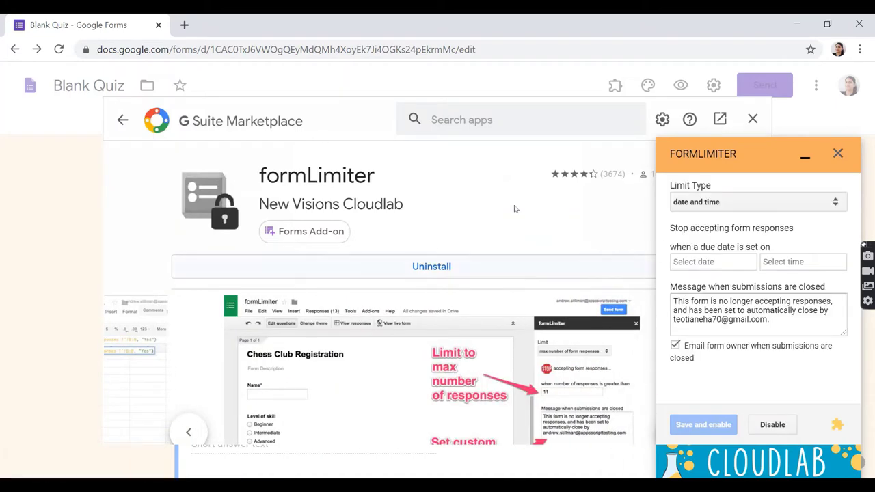
pyautogui.click(753, 119)
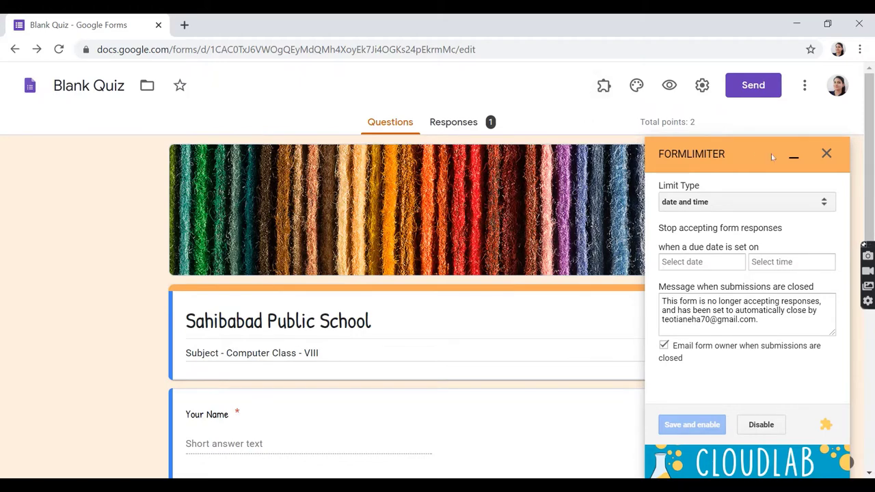
pyautogui.click(826, 153)
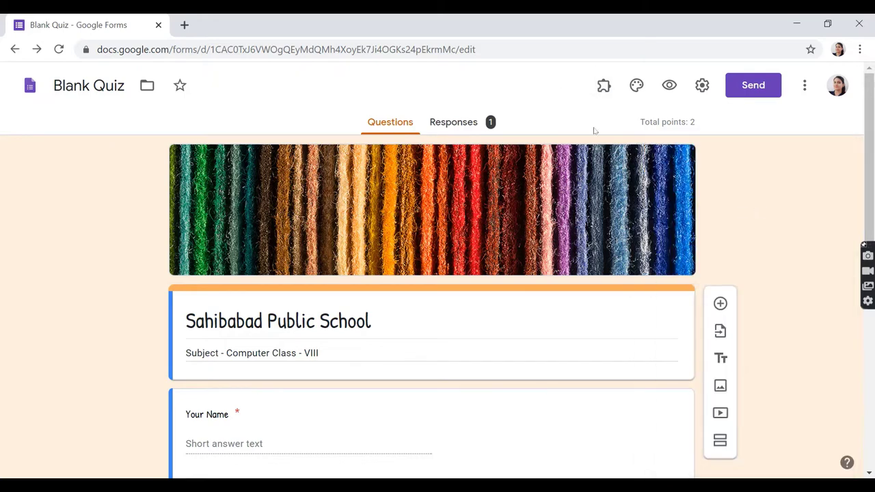
# Open formLimiter from the Add-ons menu and go to Set limit.
pyautogui.click(606, 86)
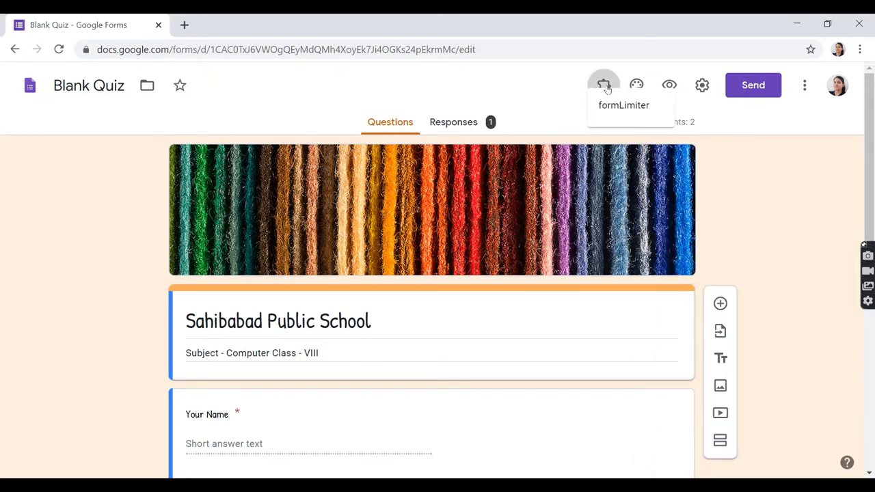
pyautogui.click(636, 130)
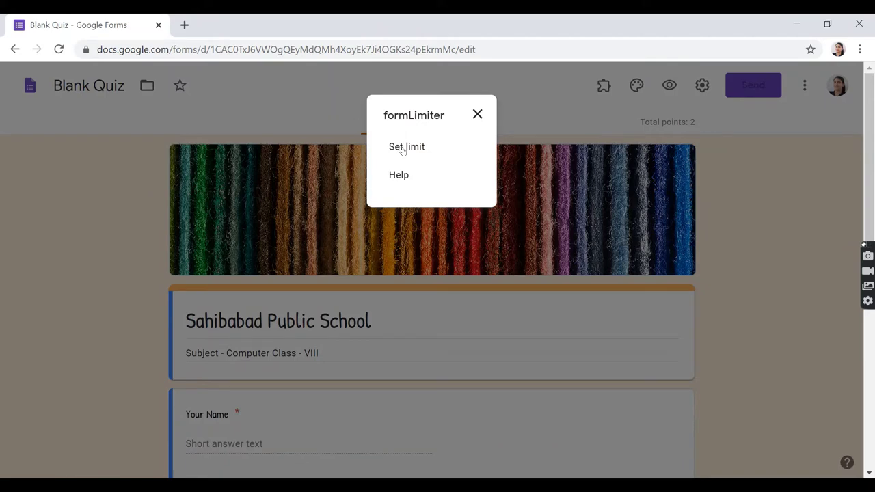
pyautogui.click(420, 152)
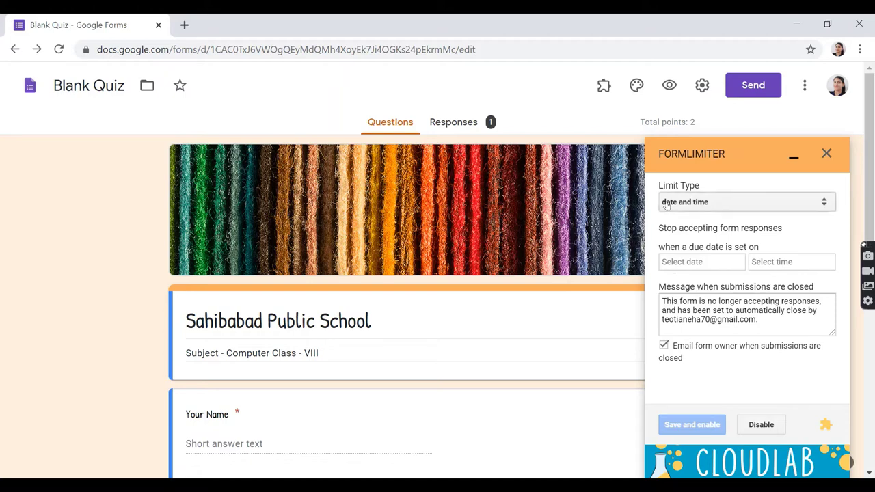
pyautogui.click(768, 202)
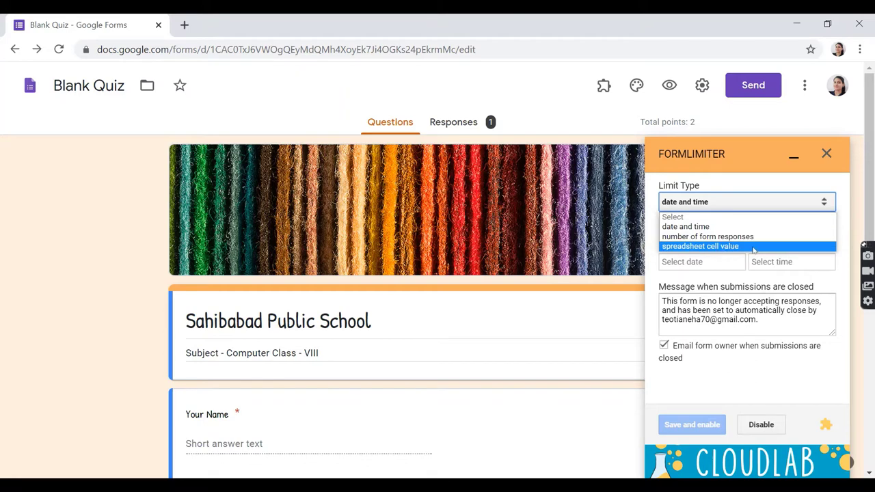
pyautogui.click(709, 231)
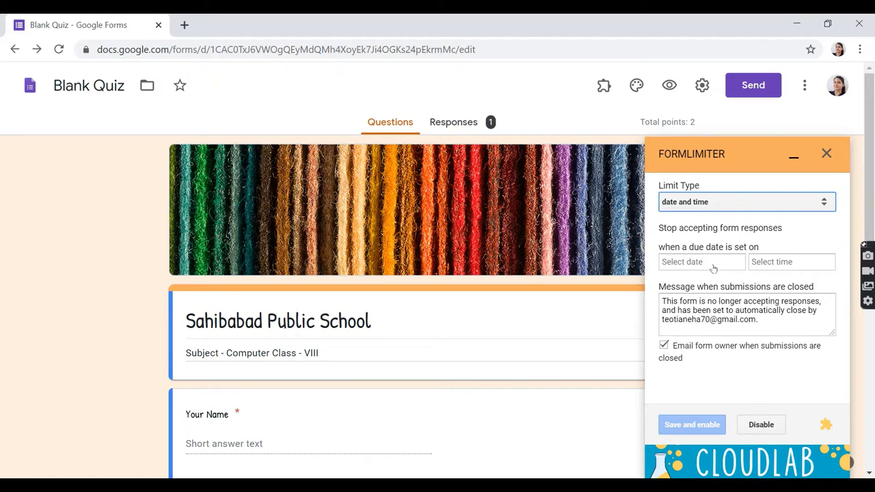
# Set formLimiter's closing date to 07/28/2020 and closing time to 7:05 PM.
pyautogui.click(710, 266)
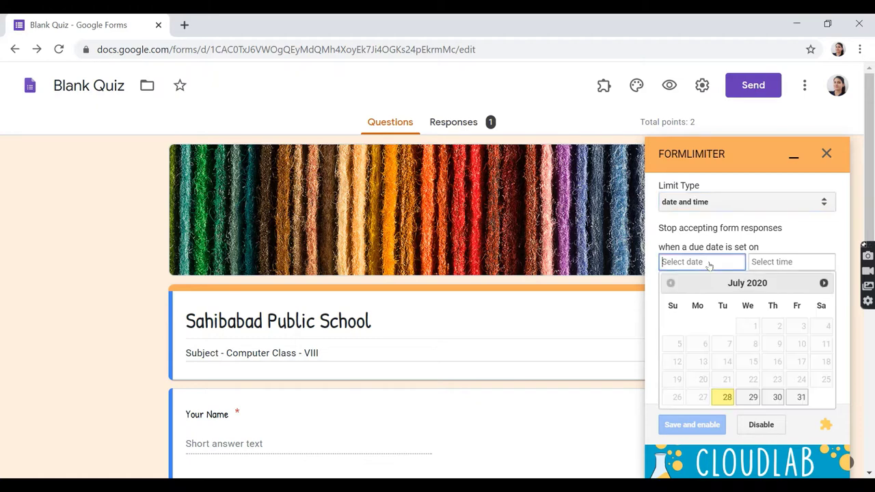
pyautogui.click(722, 397)
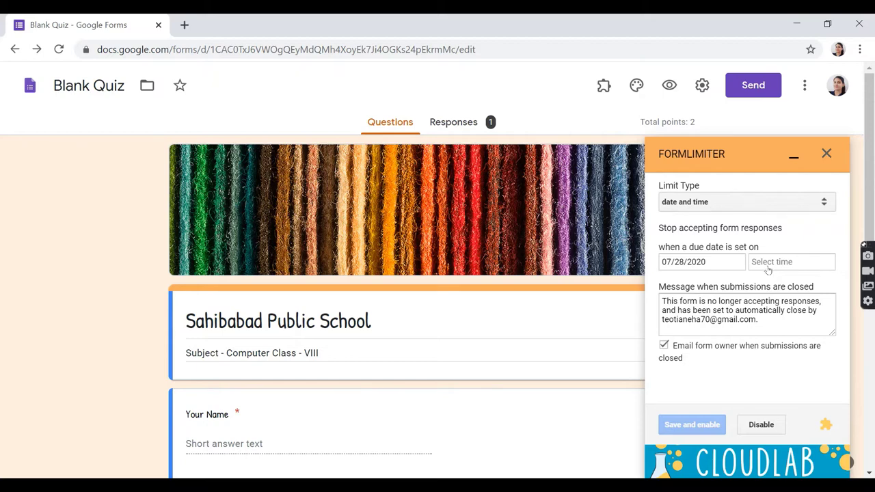
pyautogui.click(770, 266)
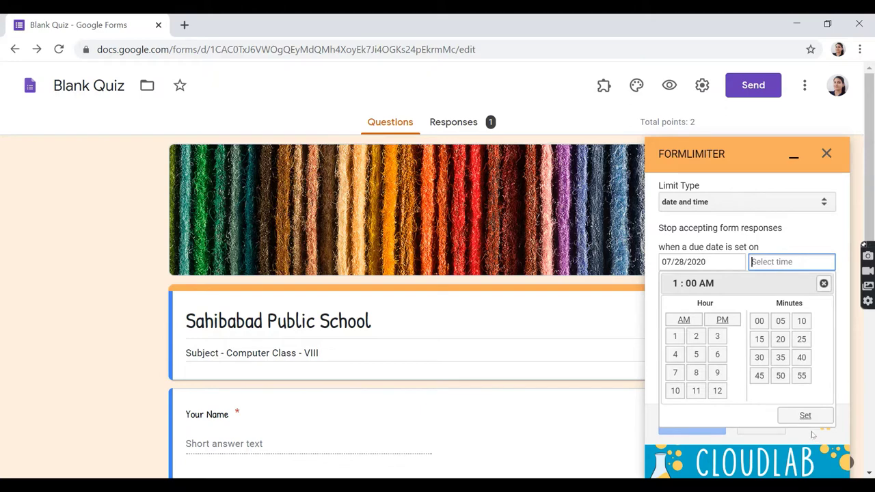
pyautogui.click(675, 375)
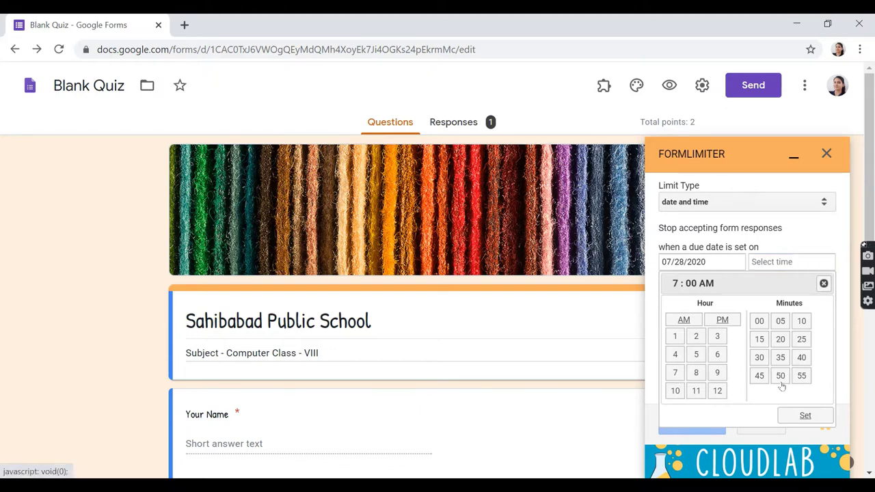
pyautogui.click(780, 321)
pyautogui.click(722, 322)
pyautogui.click(804, 415)
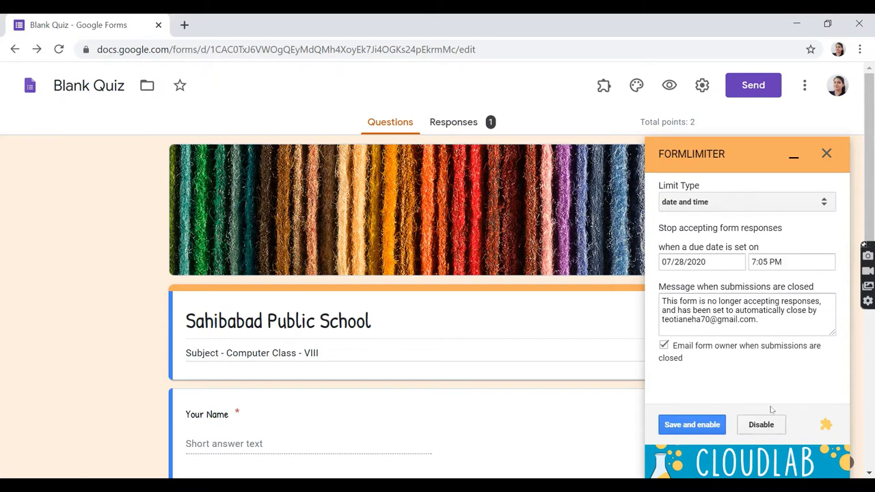
pyautogui.moveTo(814, 487)
pyautogui.click(764, 203)
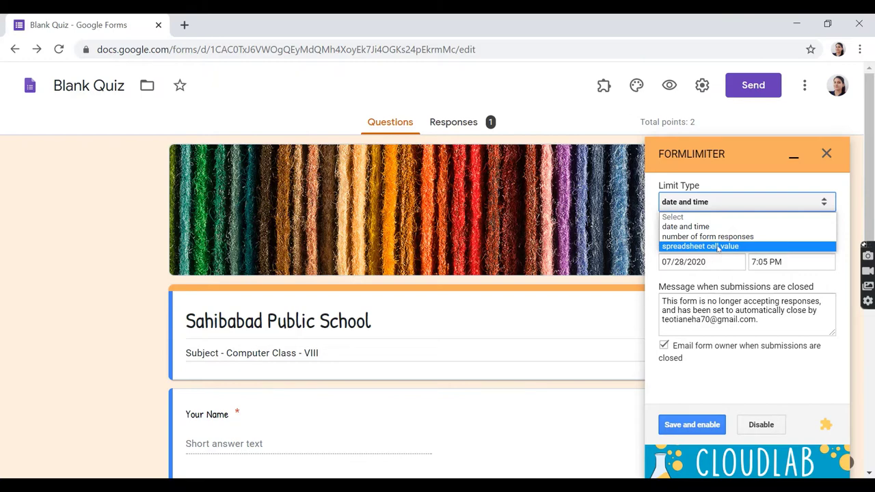
# Try the spreadsheet cell value limit type, then switch Limit Type back to date and time.
pyautogui.click(719, 247)
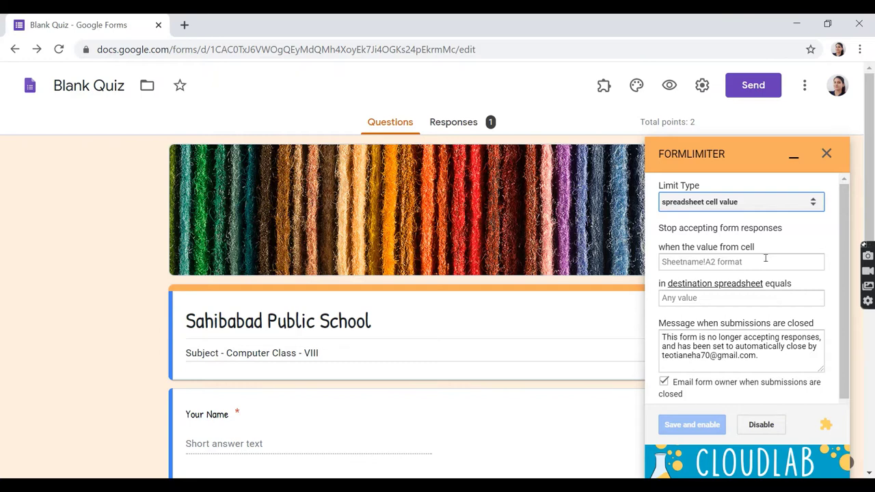
pyautogui.click(738, 203)
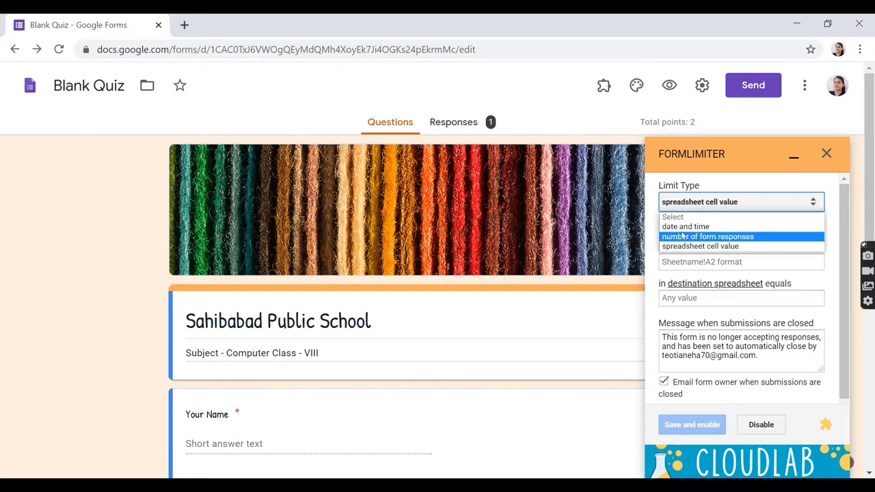
pyautogui.click(680, 229)
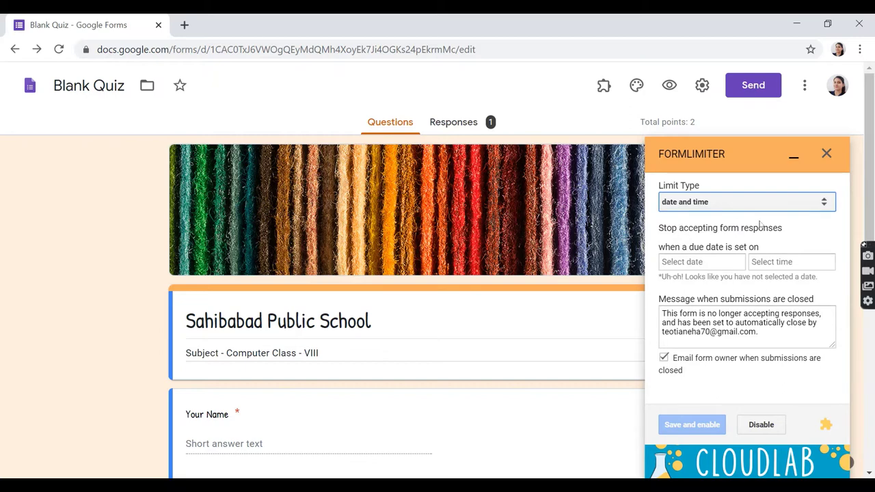
# Keep date and time as the limit and pick July 28 as the closing date.
pyautogui.click(809, 207)
pyautogui.click(703, 265)
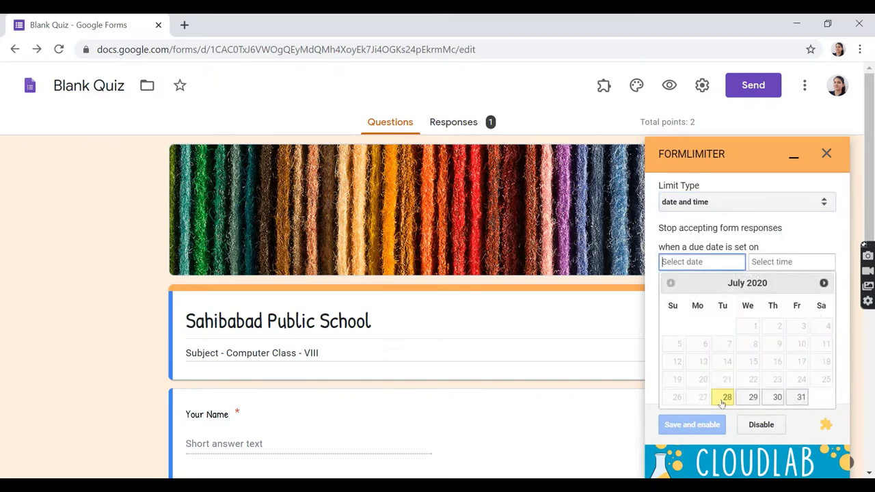
pyautogui.click(723, 400)
# Set the closing time to 7:10 PM, then save and enable the limit.
pyautogui.click(783, 267)
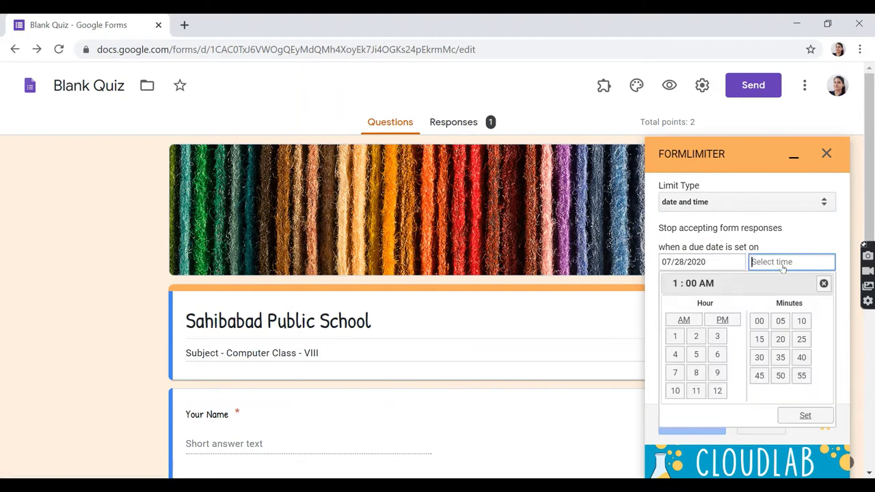
pyautogui.click(676, 373)
pyautogui.click(781, 321)
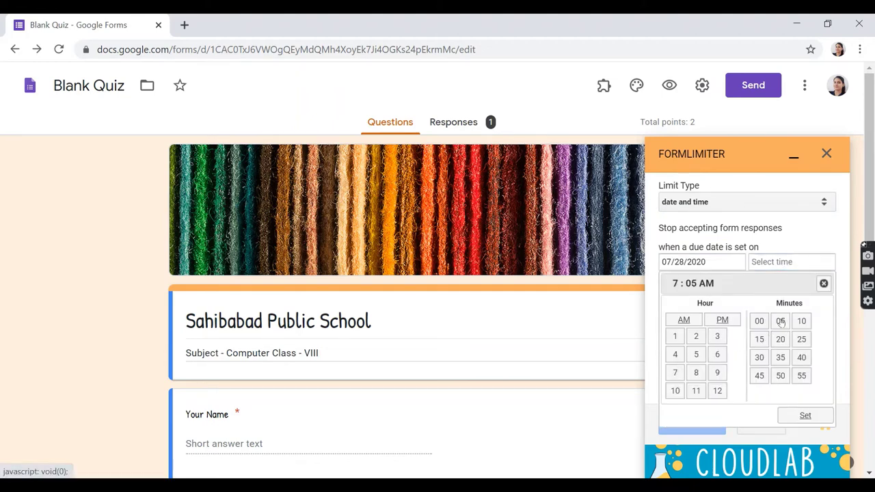
pyautogui.click(801, 322)
pyautogui.click(722, 320)
pyautogui.click(804, 414)
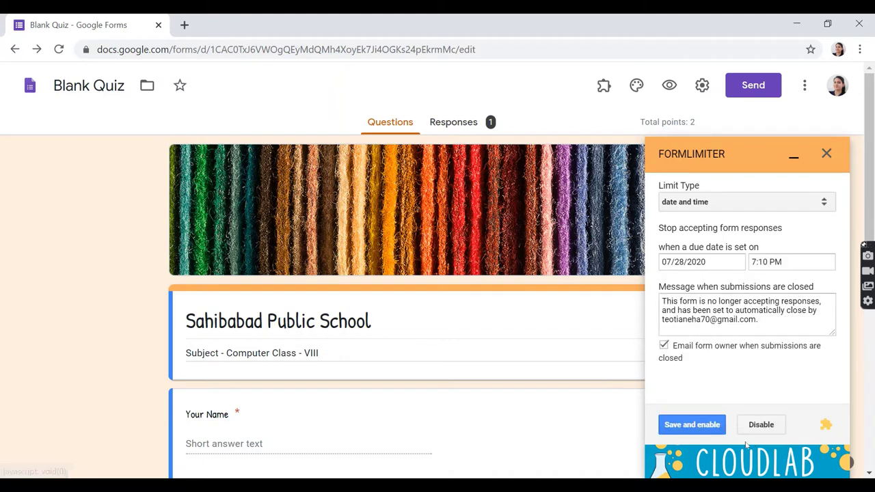
pyautogui.click(700, 425)
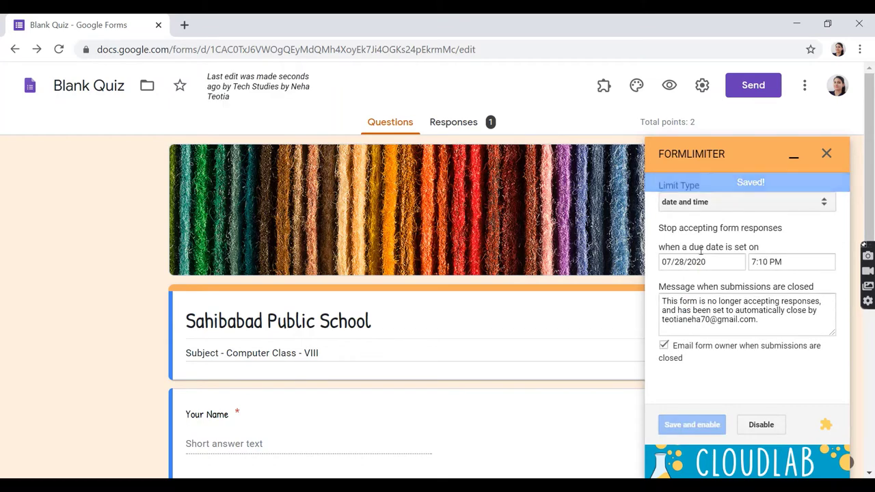
pyautogui.click(795, 157)
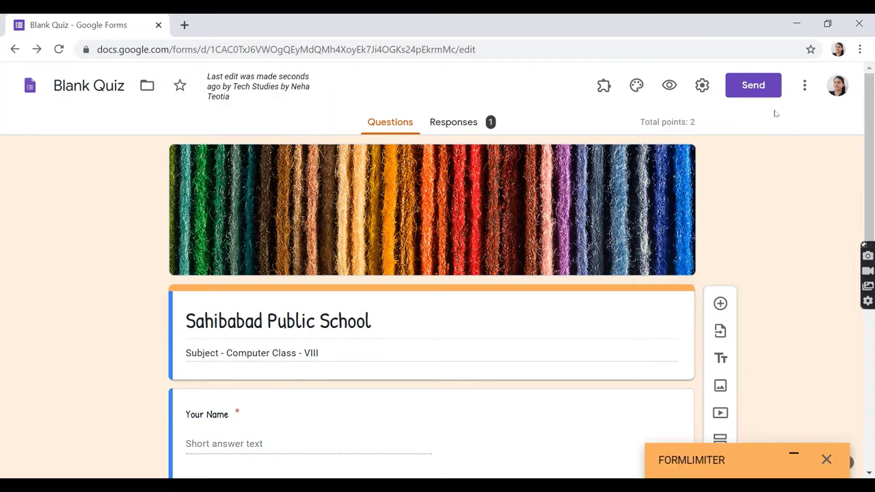
pyautogui.click(754, 86)
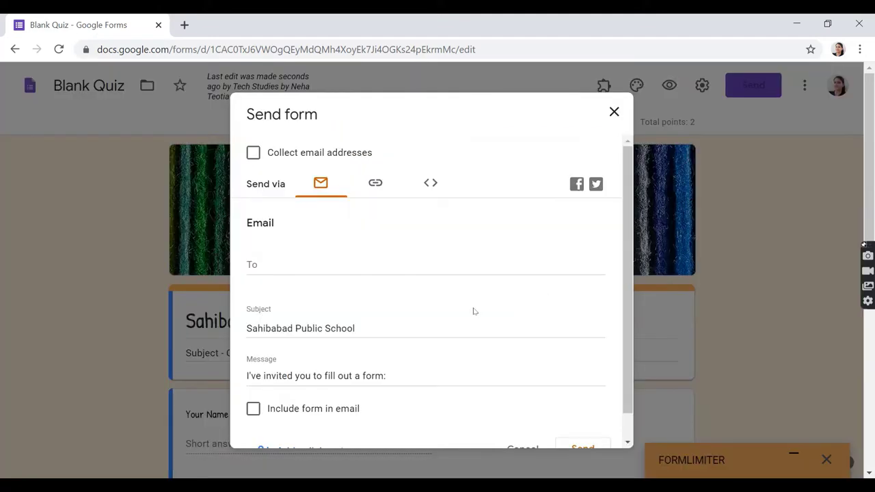
pyautogui.click(367, 187)
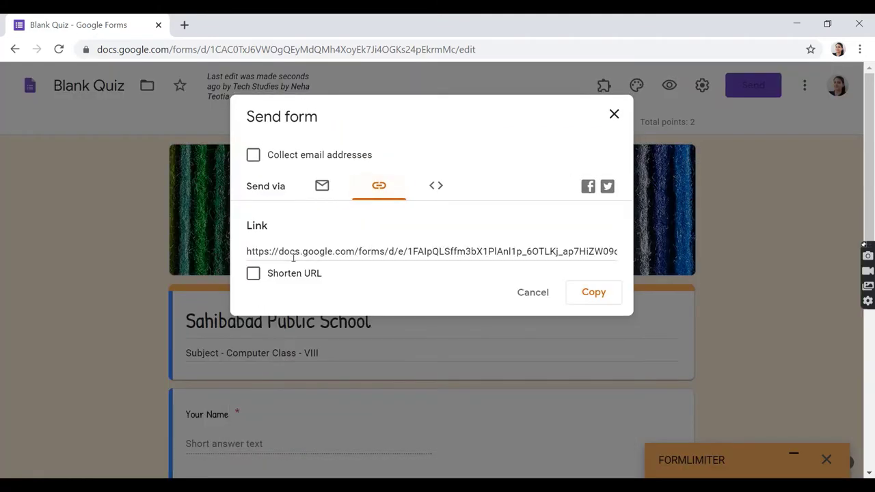
pyautogui.click(297, 274)
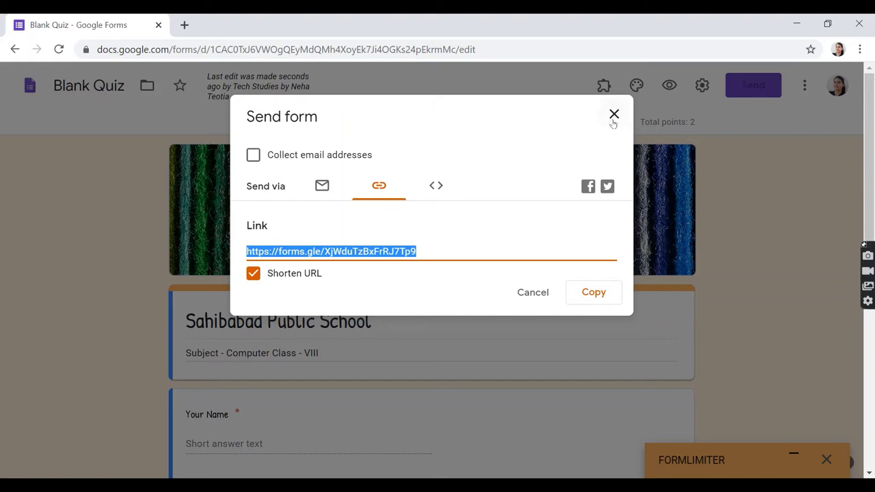
pyautogui.click(613, 116)
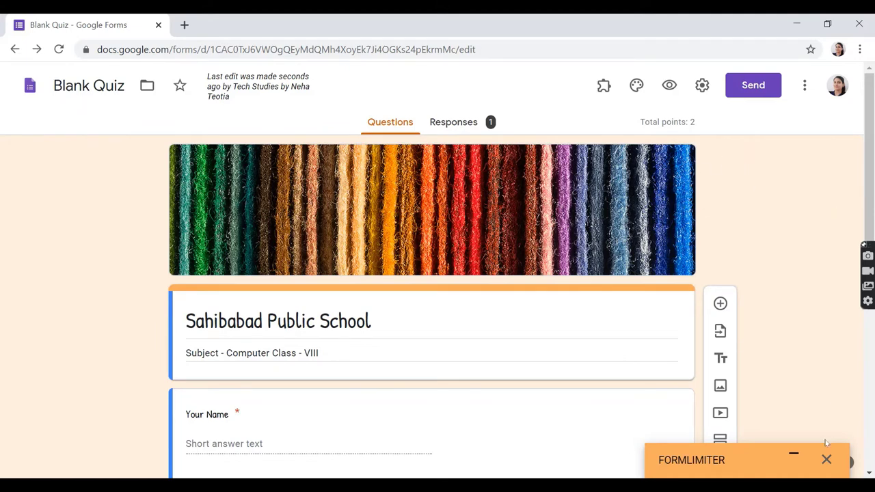
pyautogui.click(827, 458)
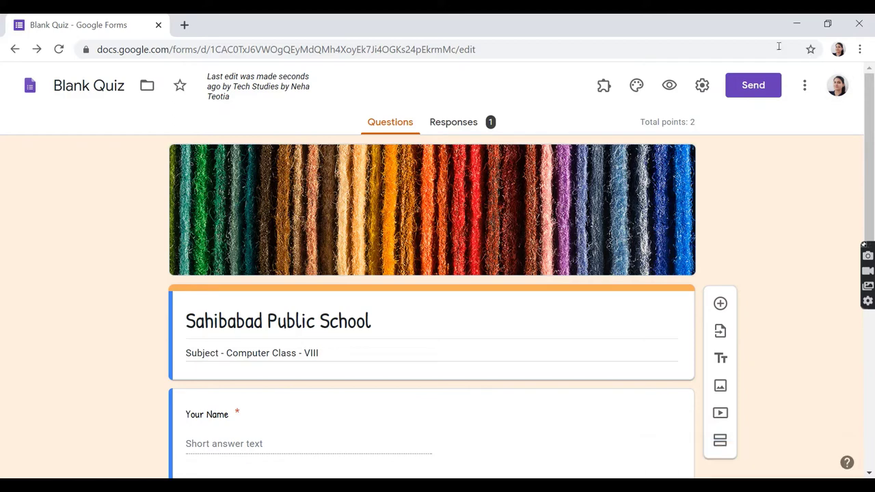
# Open the add-on marketplace and start installing Timify.me.
pyautogui.click(804, 85)
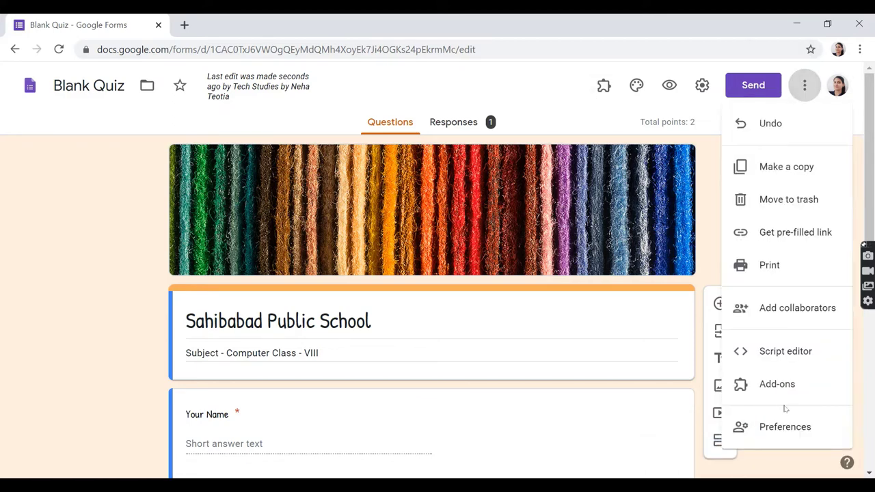
pyautogui.click(773, 386)
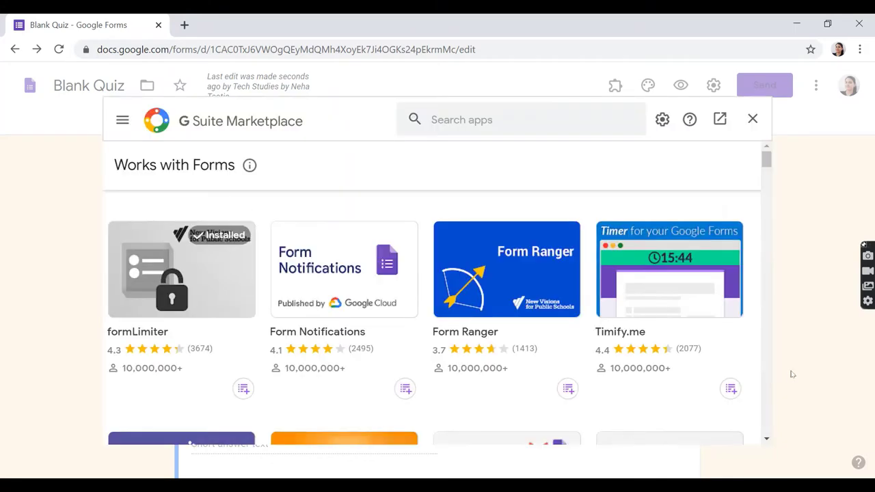
pyautogui.click(647, 341)
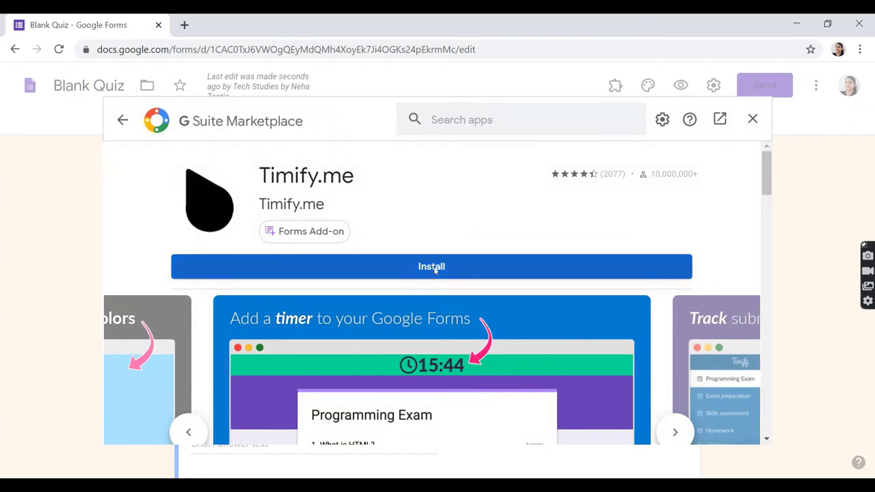
pyautogui.click(434, 270)
pyautogui.click(520, 354)
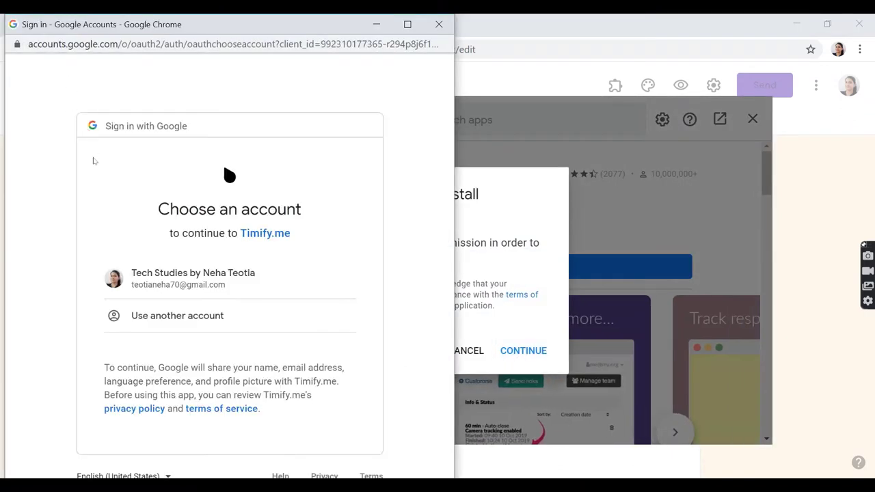
# Choose the form owner's account and allow Timify.me's requested permissions.
pyautogui.click(205, 275)
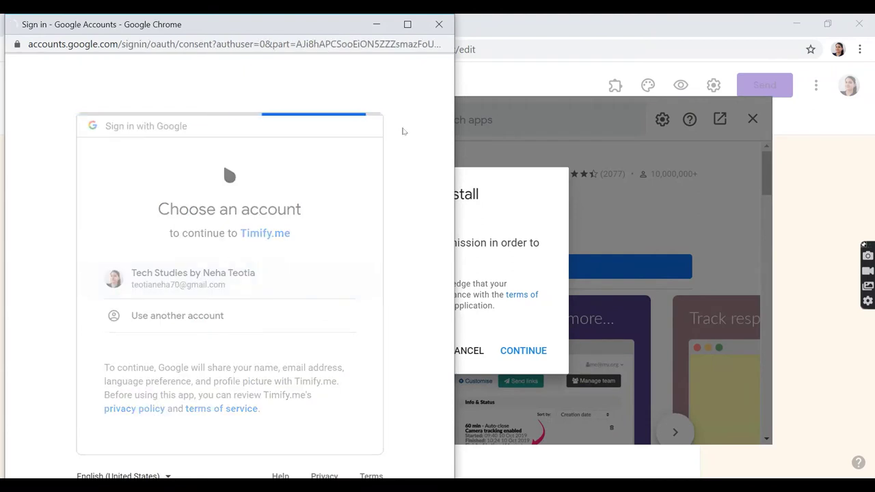
pyautogui.scroll(-4, 342, 354)
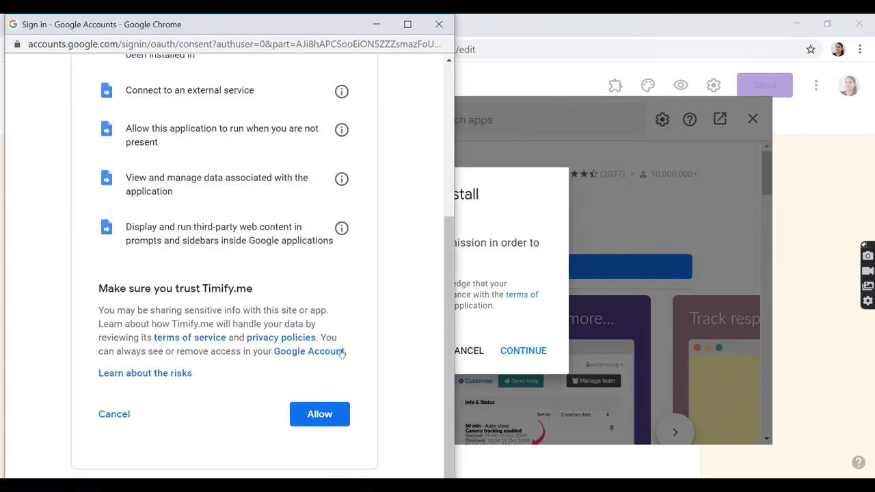
pyautogui.click(319, 414)
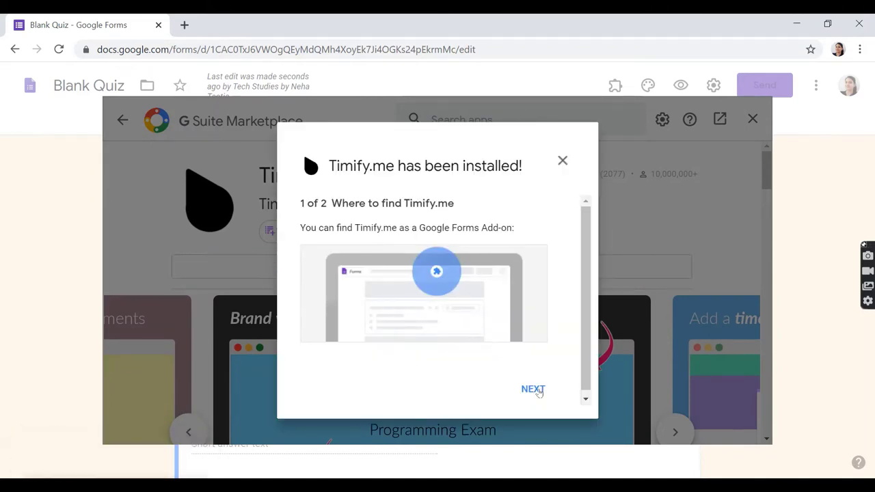
# Complete Timify.me's setup walkthrough, close the Marketplace and check Timify.me among the add-ons.
pyautogui.click(539, 391)
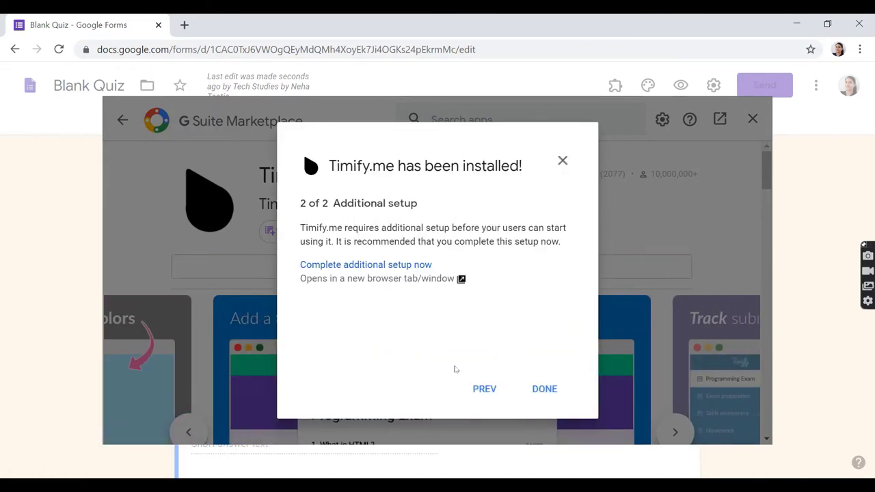
pyautogui.click(401, 272)
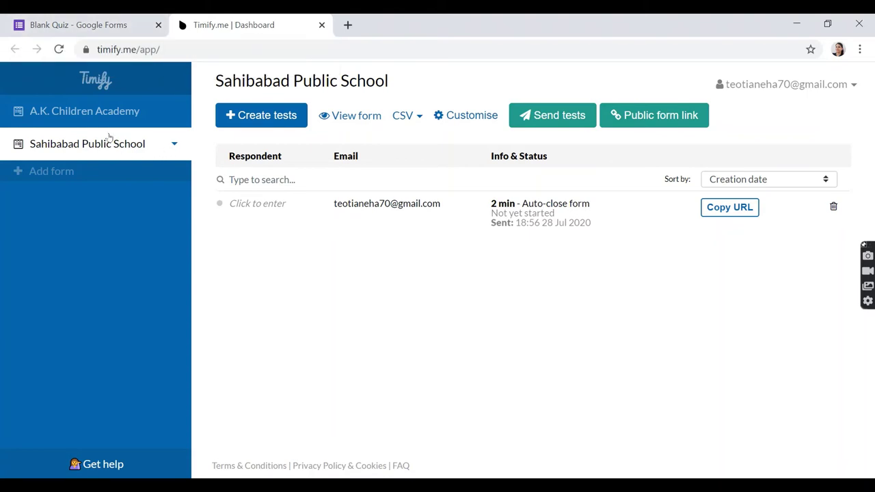
pyautogui.click(79, 25)
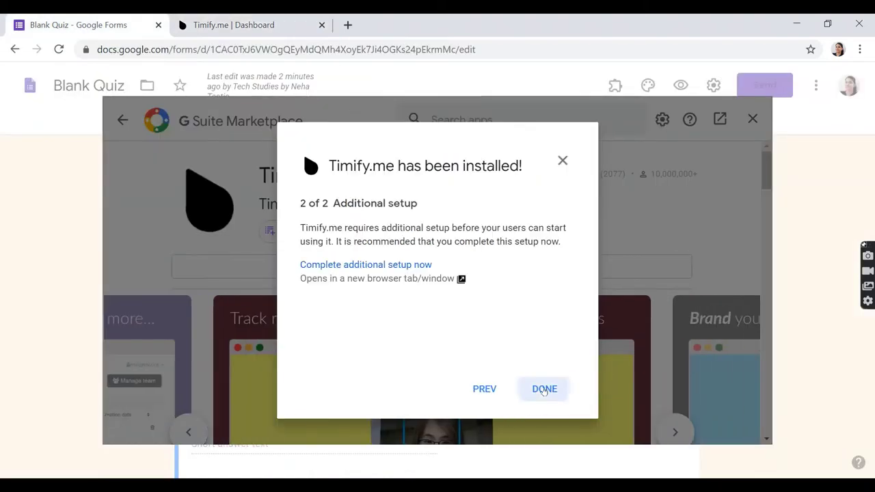
pyautogui.click(545, 389)
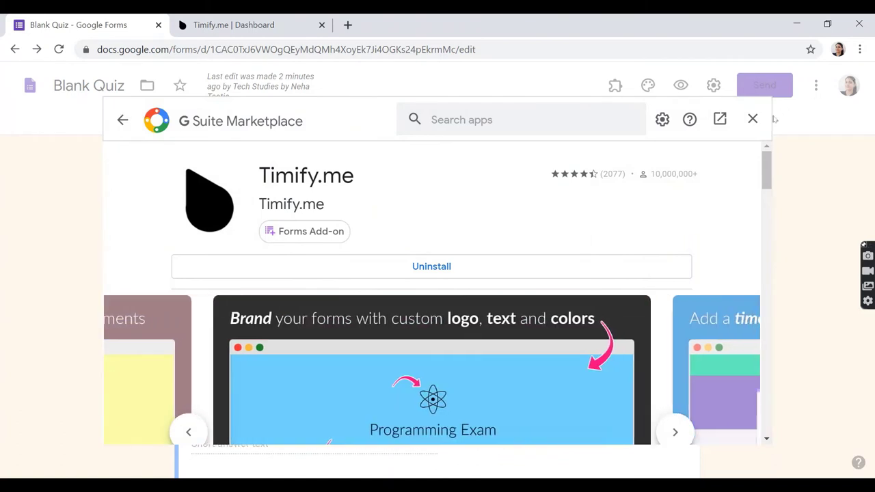
pyautogui.click(755, 120)
pyautogui.click(604, 94)
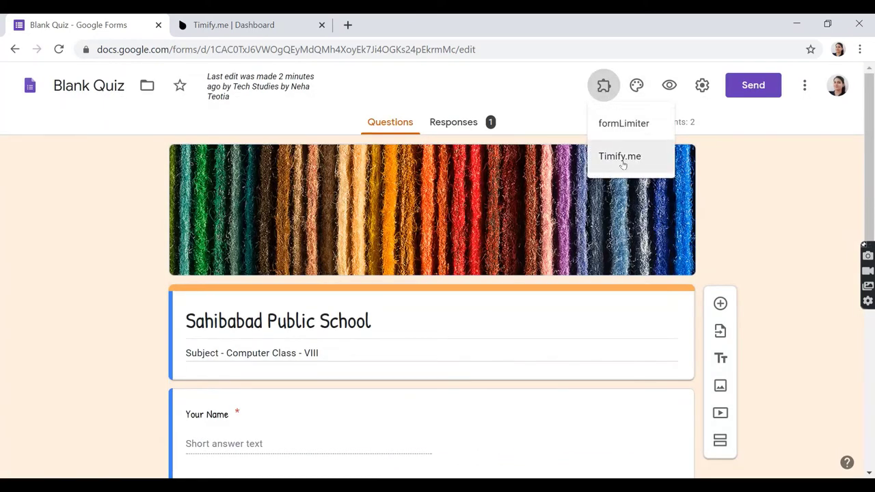
# Select the Sahibabad Public School form in the Timify.me dashboard and start creating tests for it.
pyautogui.click(217, 24)
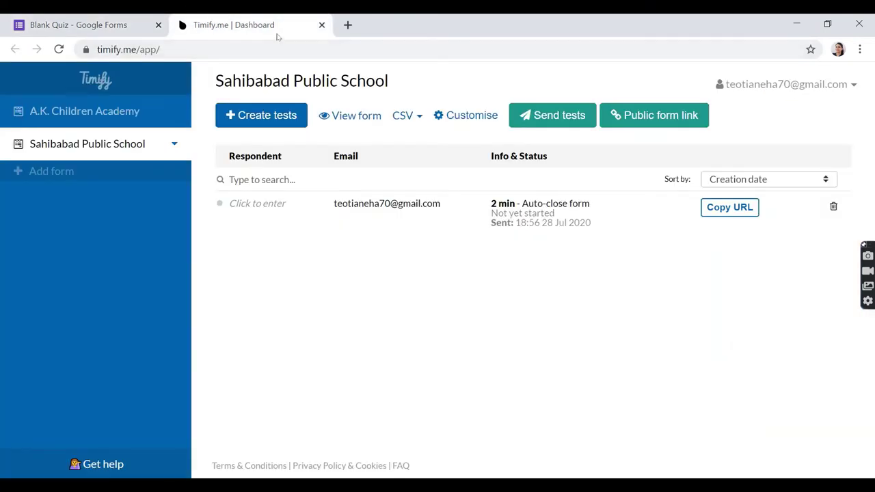
pyautogui.click(89, 119)
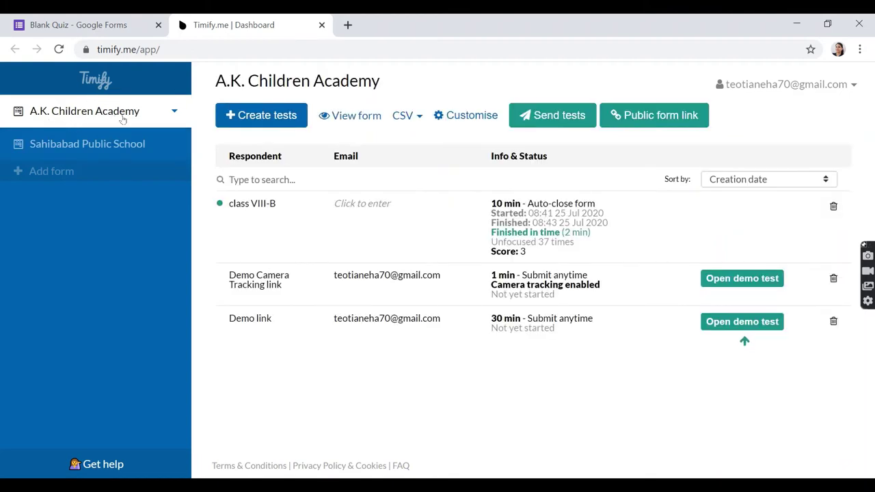
pyautogui.click(106, 149)
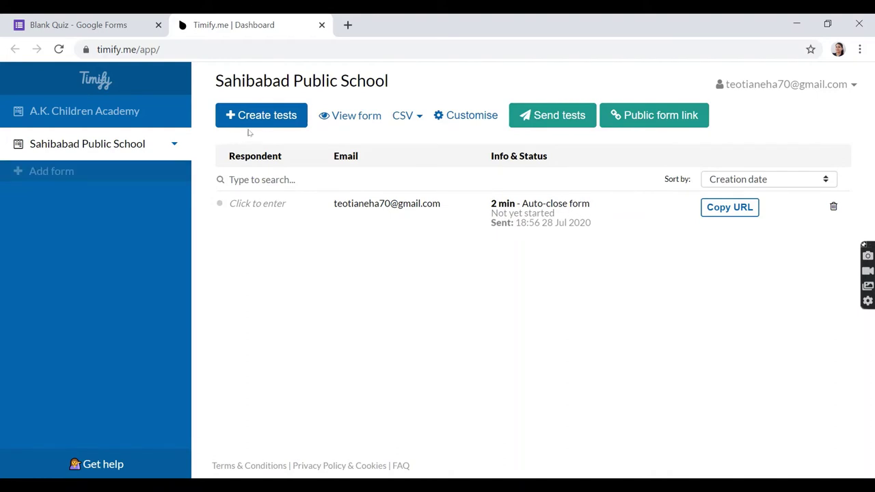
pyautogui.click(293, 122)
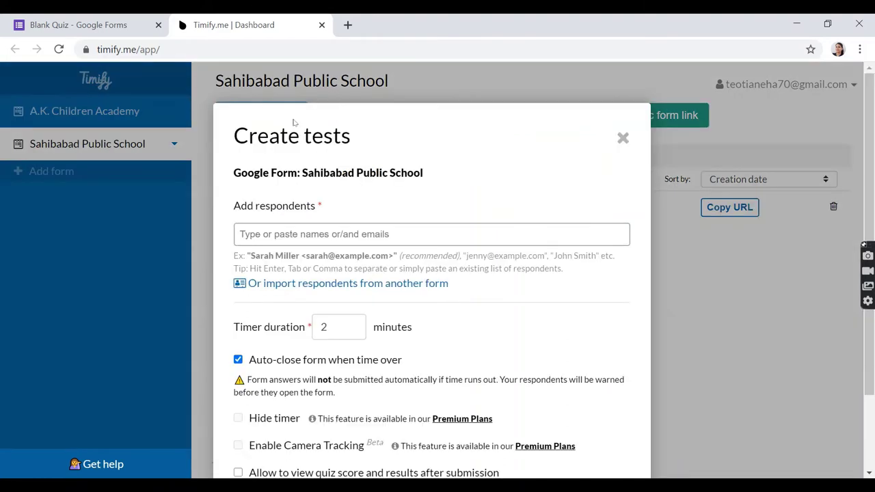
# Add the respondent by full e-mail address, removing the earlier incomplete entry.
pyautogui.click(294, 235)
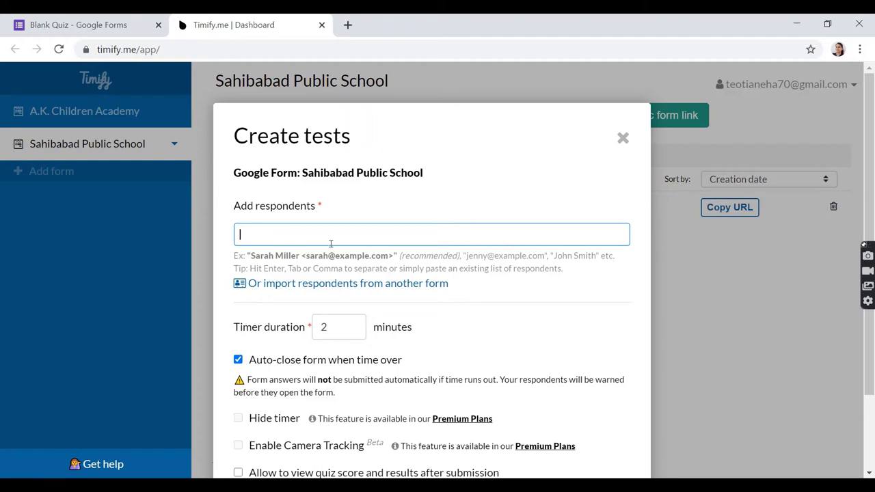
pyautogui.press('Return')
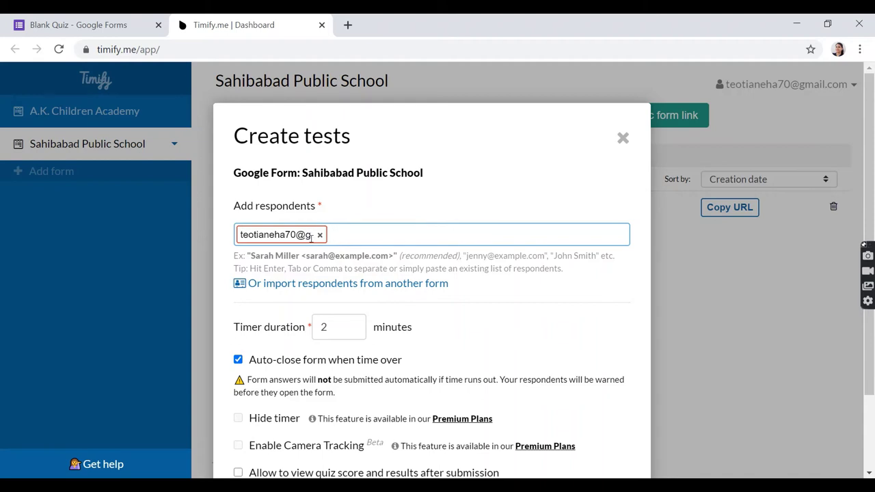
pyautogui.click(319, 235)
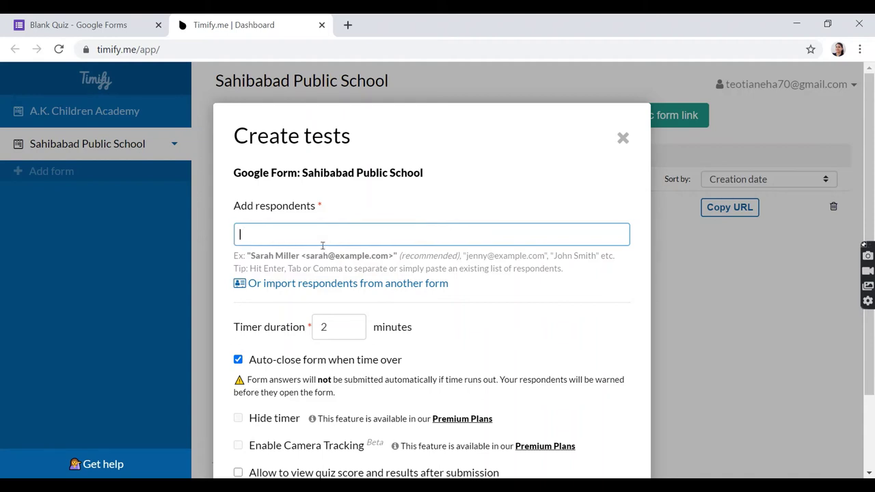
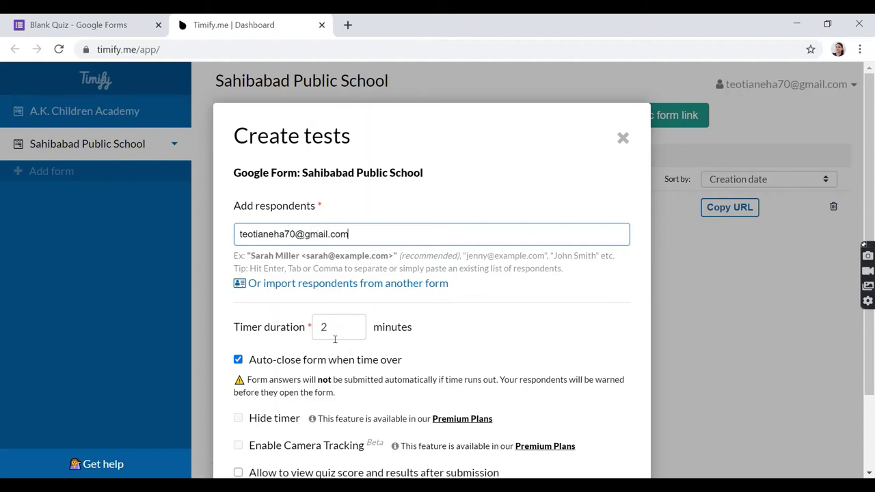
pyautogui.press('Return')
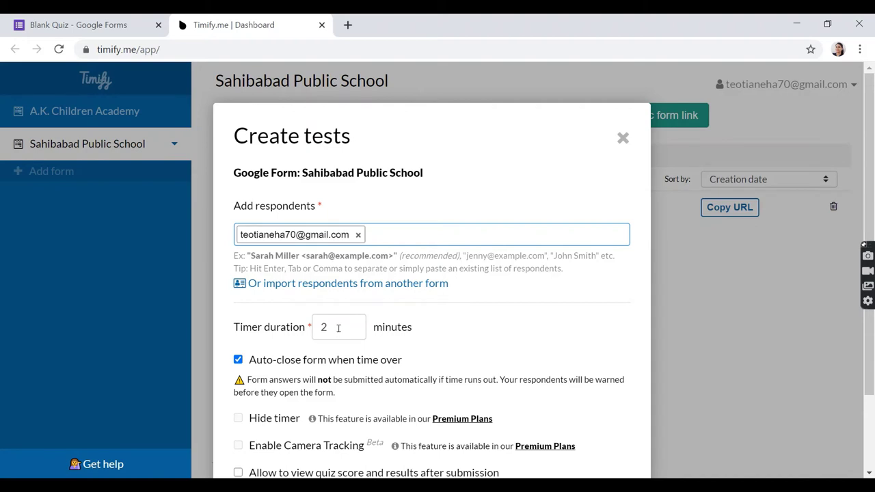
pyautogui.moveTo(336, 328); pyautogui.dragTo(313, 328)
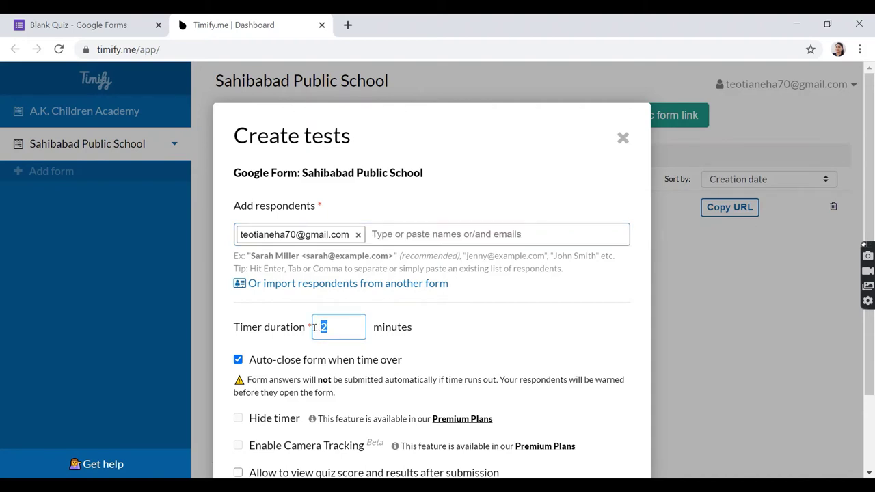
# Set the timer duration to 30 minutes with Auto-close left on, and create the test.
pyautogui.write('30')
pyautogui.click(239, 361)
pyautogui.click(239, 361)
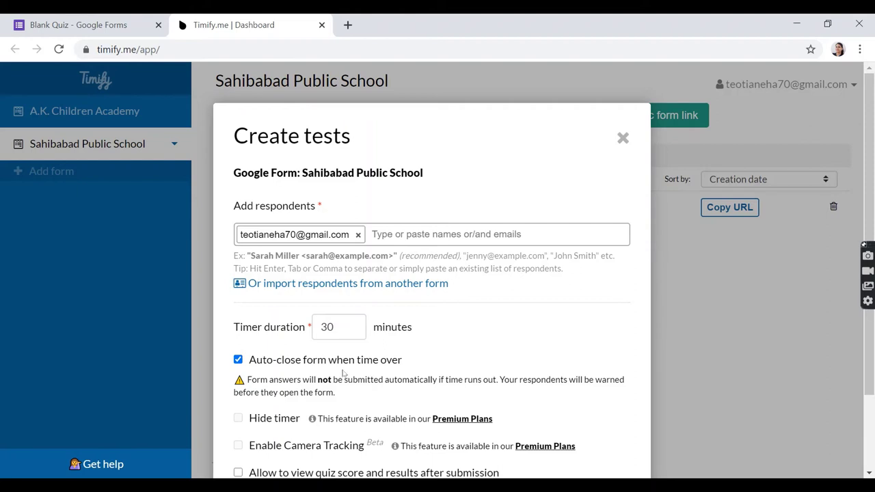
pyautogui.scroll(-3, 359, 378)
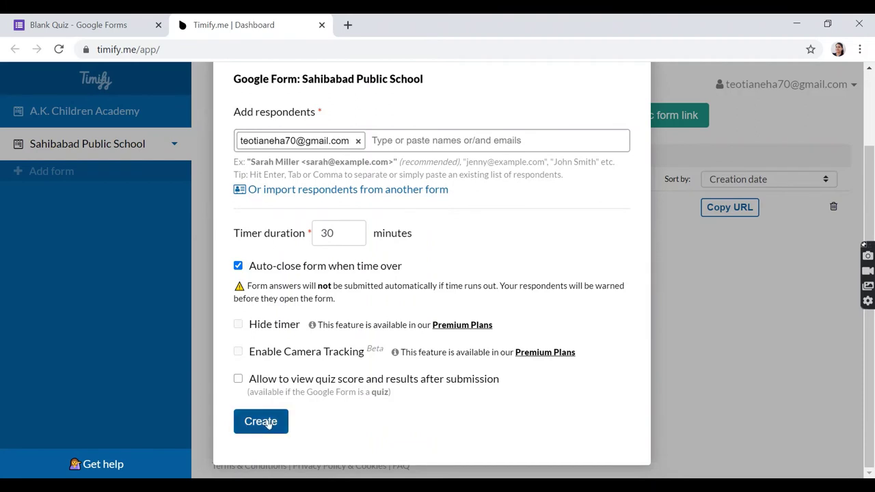
pyautogui.click(268, 424)
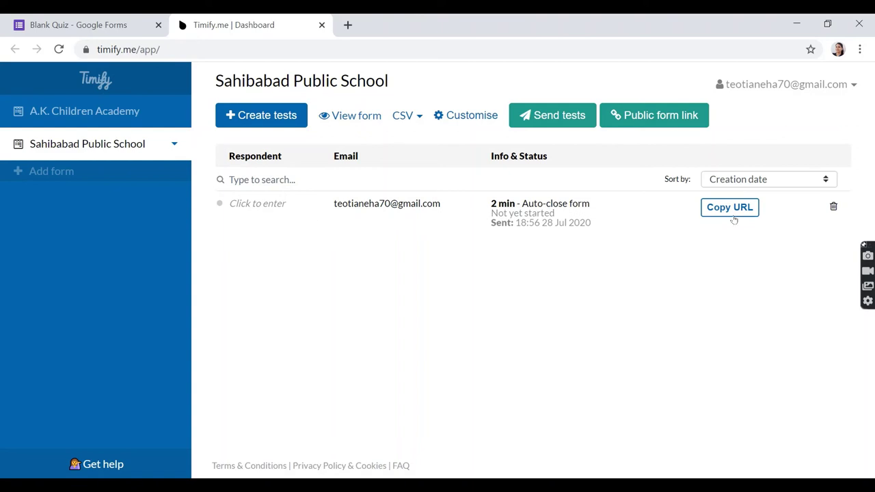
# Bulk-send the respondent's timed test by e-mail through the Send tests wizard.
pyautogui.click(552, 122)
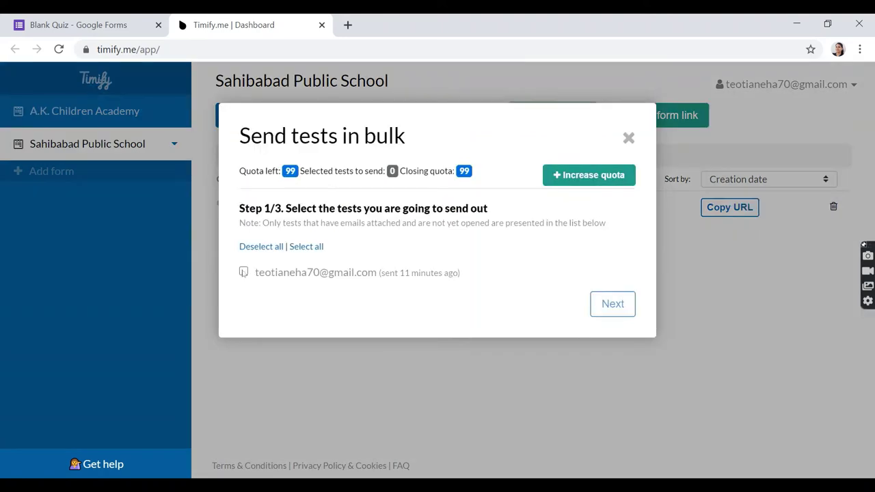
pyautogui.click(245, 279)
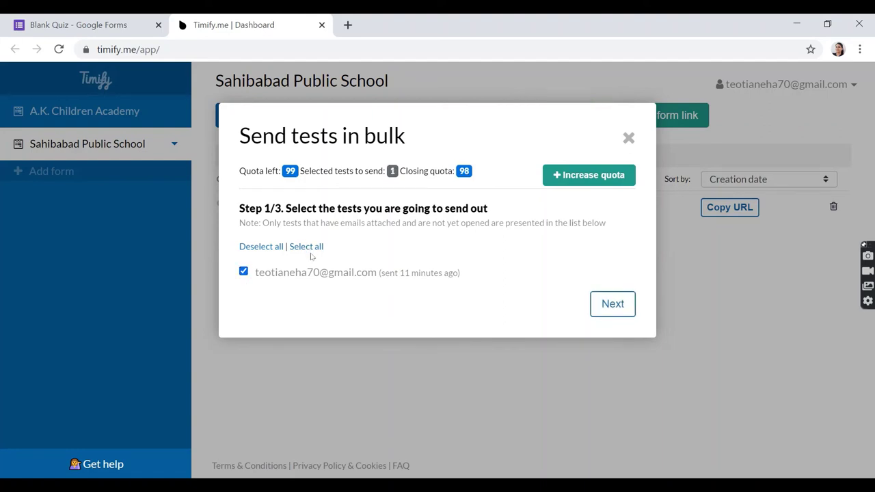
pyautogui.click(609, 311)
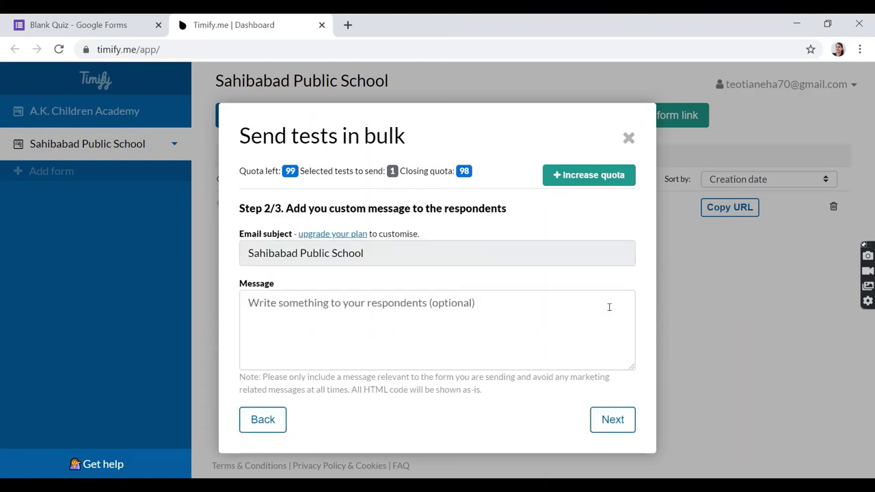
pyautogui.click(300, 309)
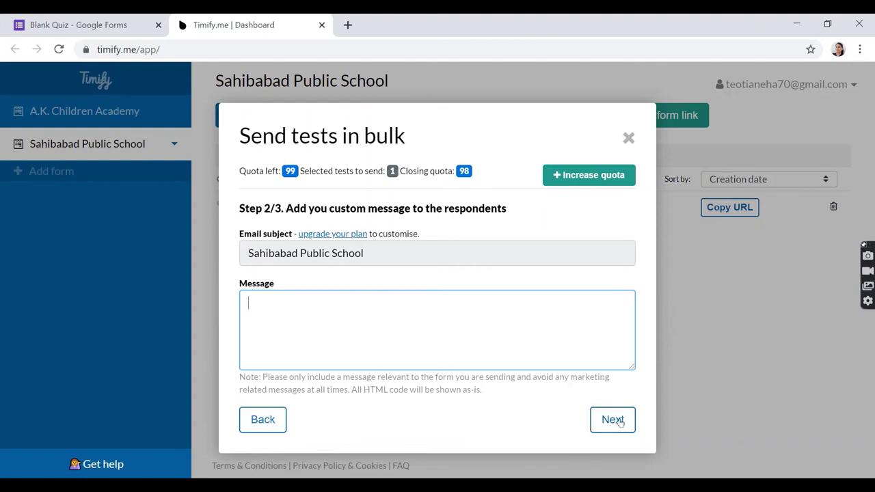
pyautogui.click(620, 422)
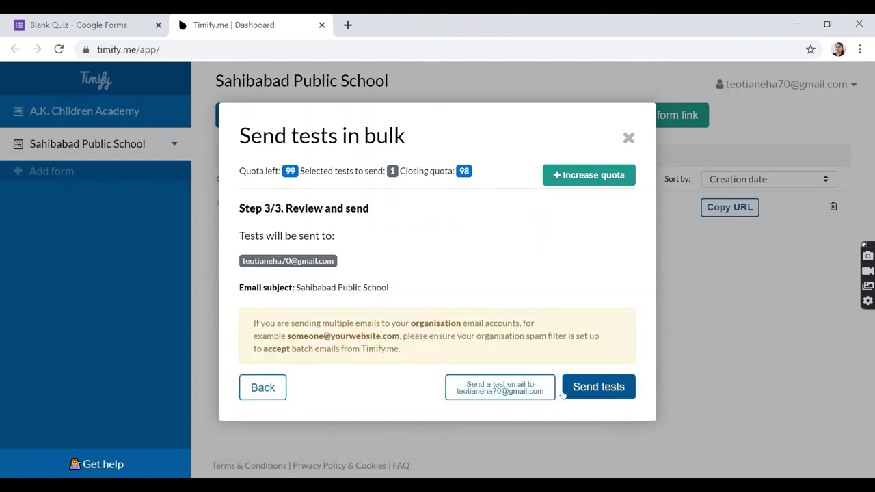
pyautogui.click(609, 395)
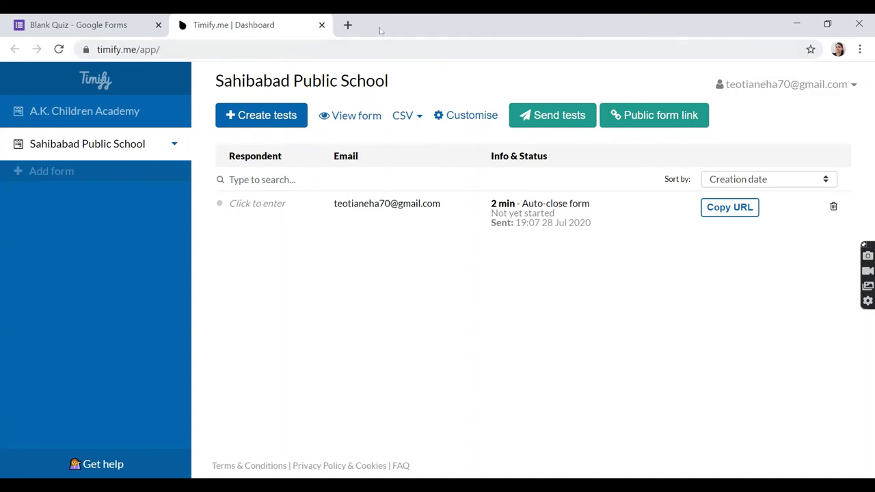
pyautogui.click(348, 24)
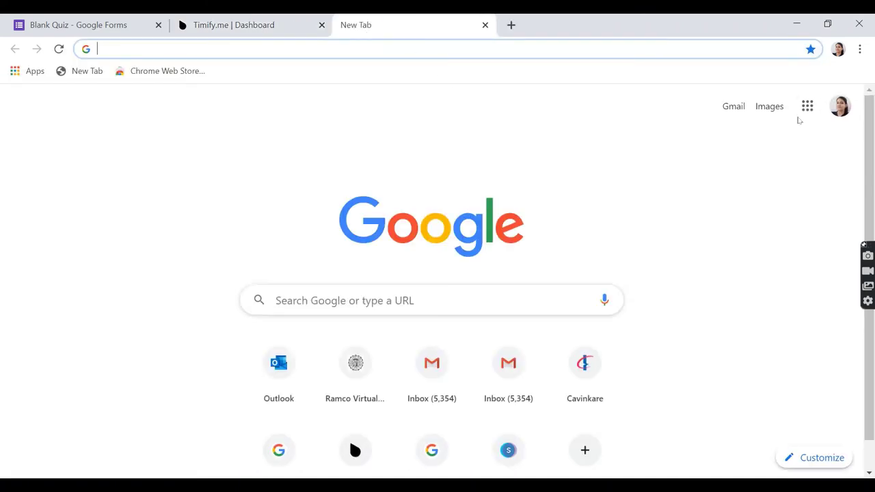
# Open the Sahibabad Public School test e-mail in Gmail and follow its form link.
pyautogui.click(734, 106)
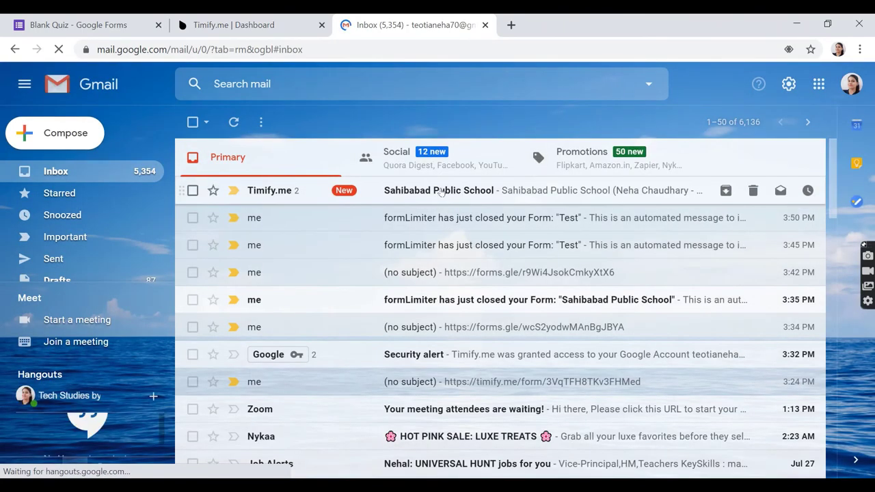
pyautogui.click(445, 194)
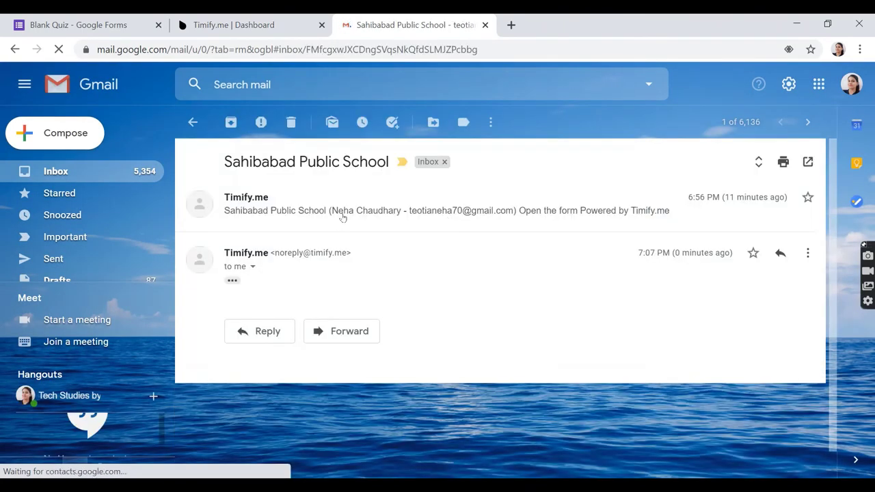
pyautogui.scroll(-3, 565, 425)
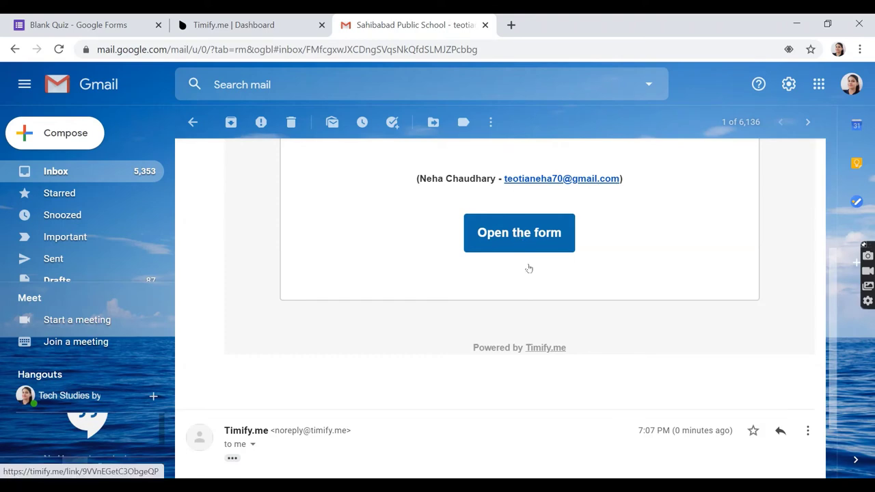
pyautogui.click(514, 234)
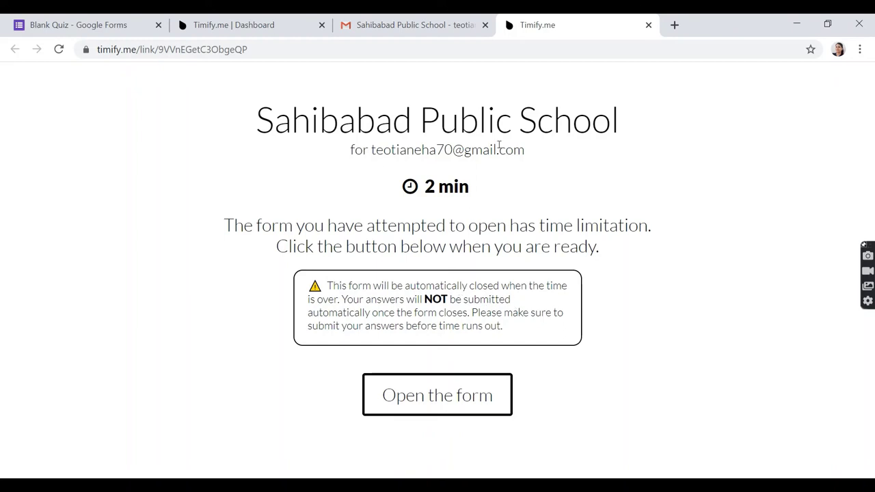
# Start the timed form, then close its tab and go back to the Timify.me dashboard.
pyautogui.click(438, 408)
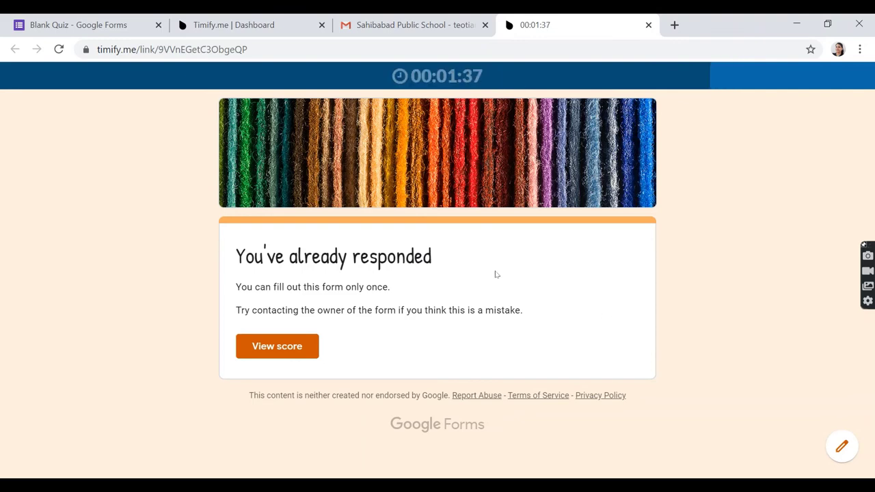
pyautogui.click(648, 25)
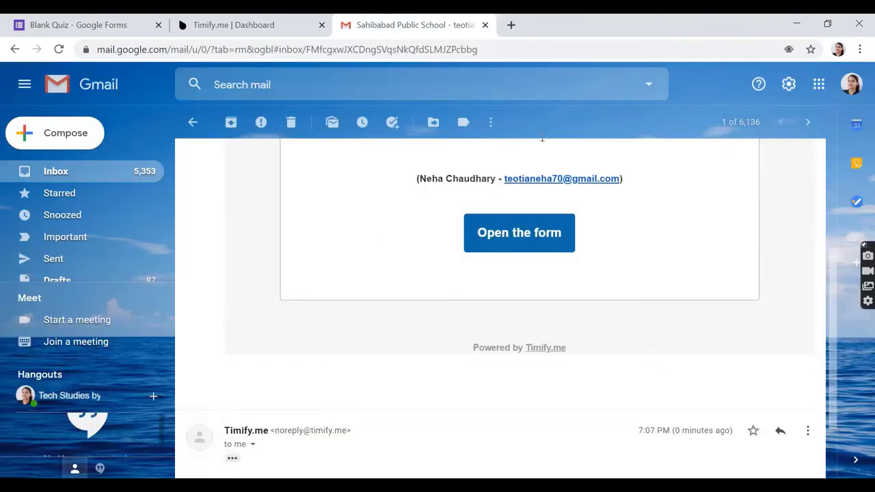
pyautogui.click(266, 25)
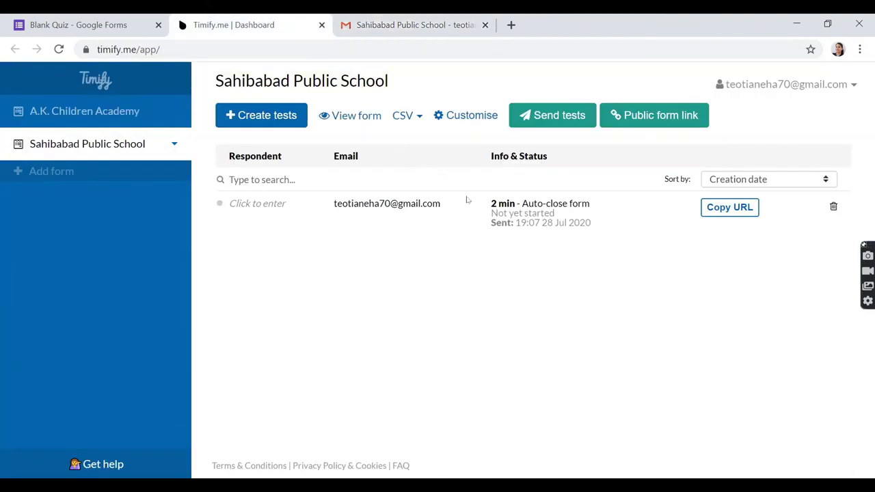